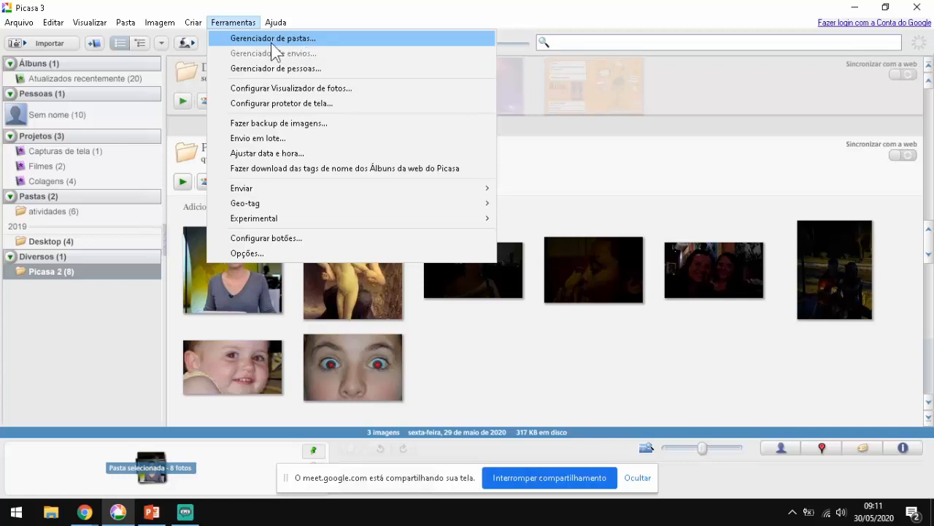
# - Check in the folder manager that the Área de trabalho folder is set to Verificar sempre, and accept the settings
pyautogui.click(269, 41)
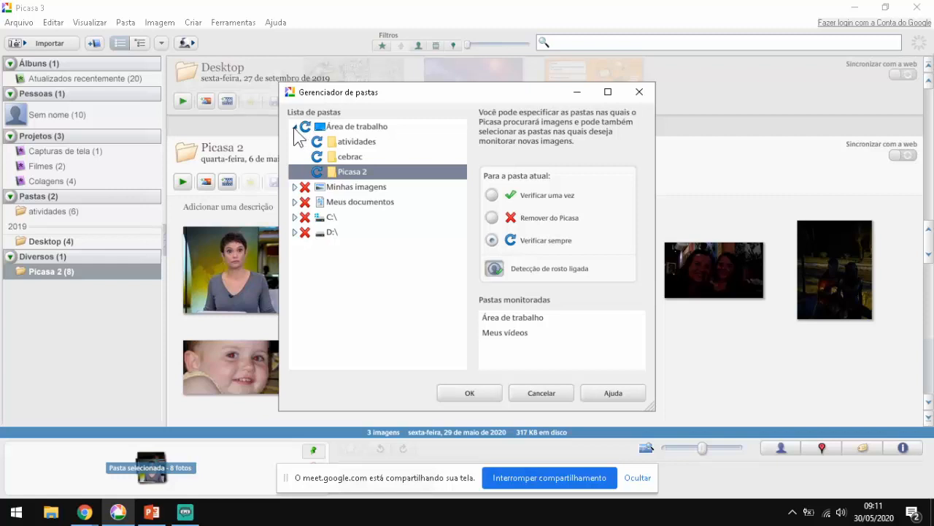
pyautogui.click(295, 126)
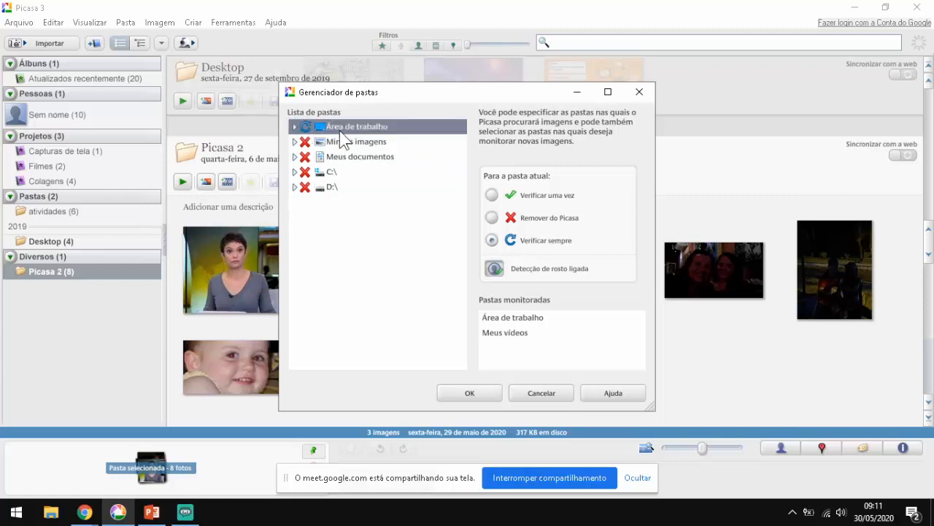
pyautogui.click(362, 144)
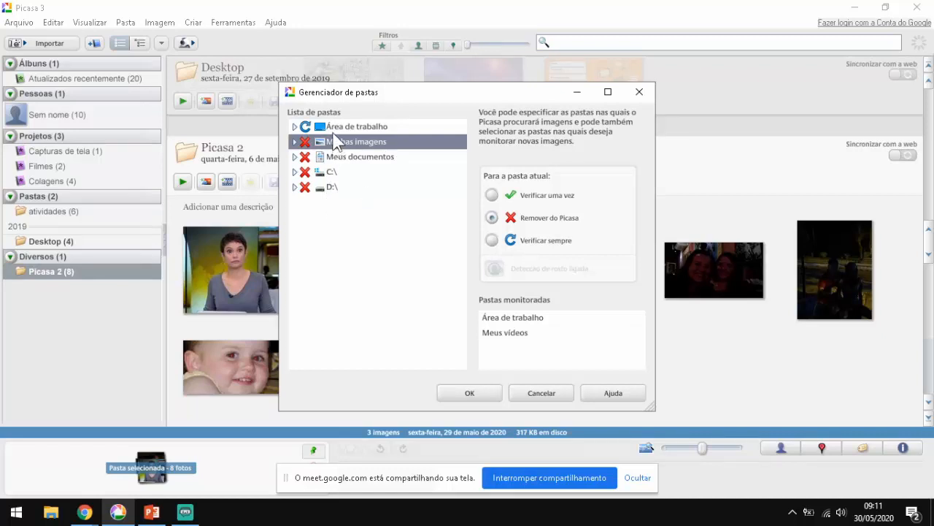
pyautogui.click(356, 128)
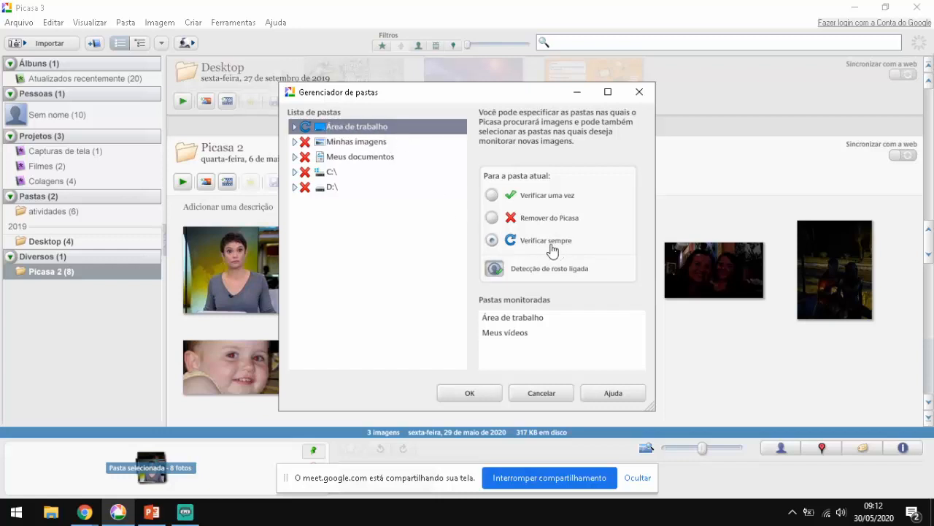
pyautogui.click(469, 394)
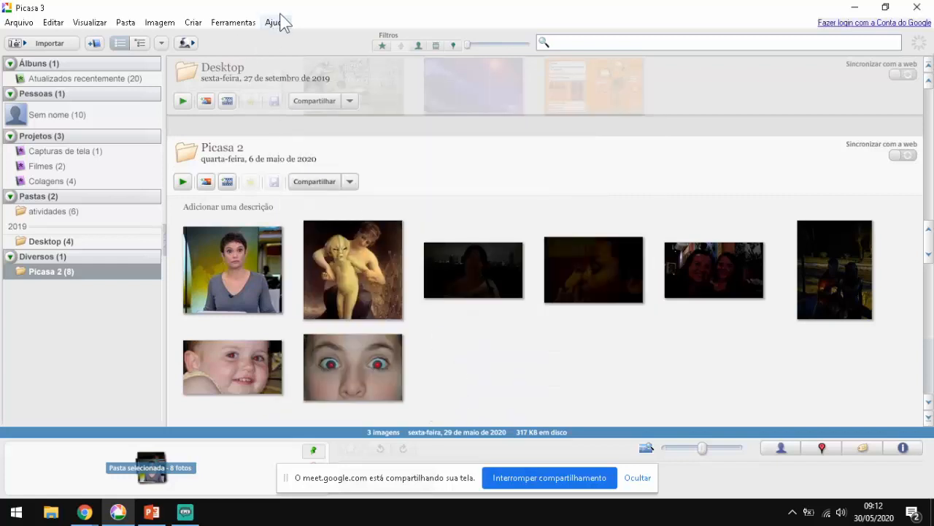
# - Review the file types enabled for display in the program options and accept them
pyautogui.click(235, 26)
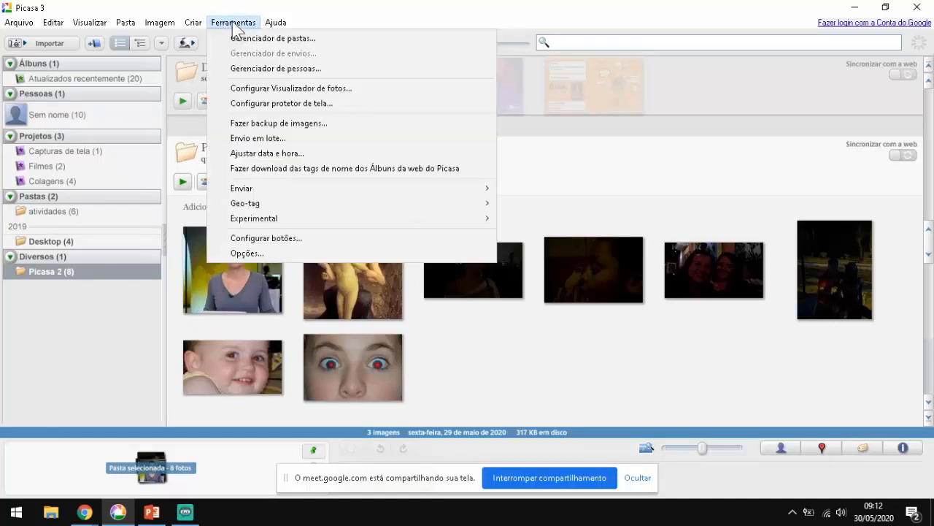
pyautogui.click(246, 254)
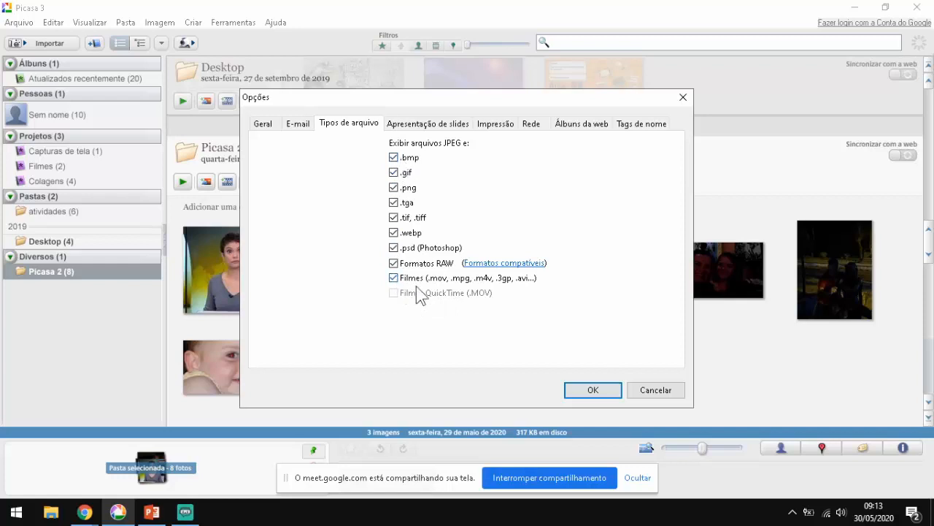
pyautogui.click(590, 395)
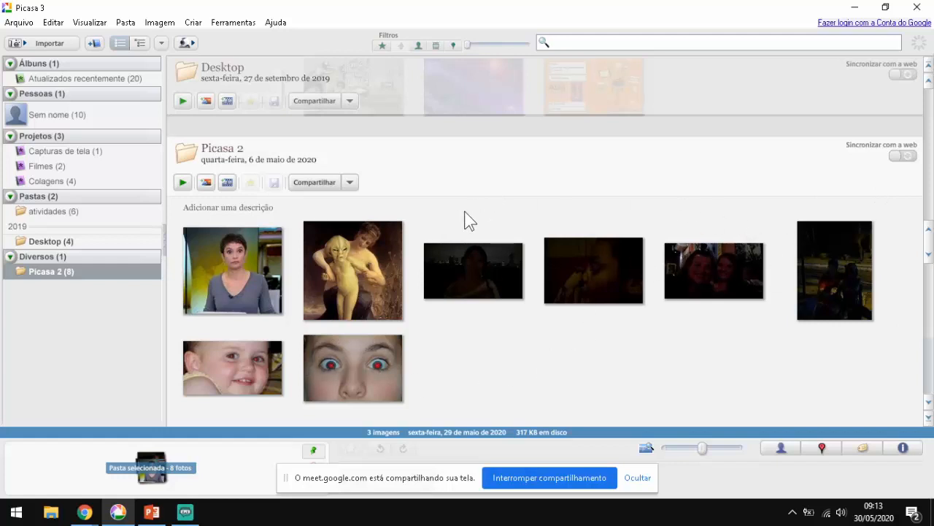
pyautogui.click(85, 513)
pyautogui.click(502, 176)
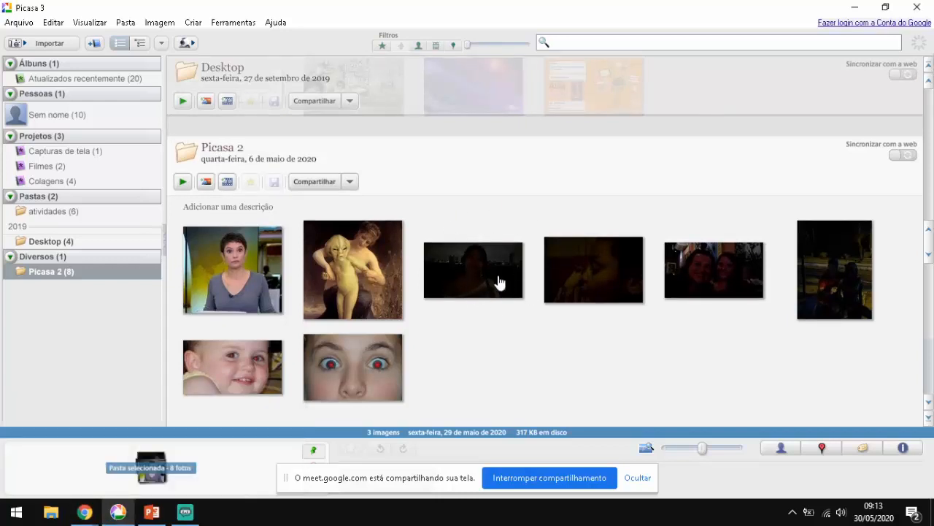
# - Open the dark portrait with the city skyline and raise its fill light to about three quarters of the range
pyautogui.doubleClick(471, 269)
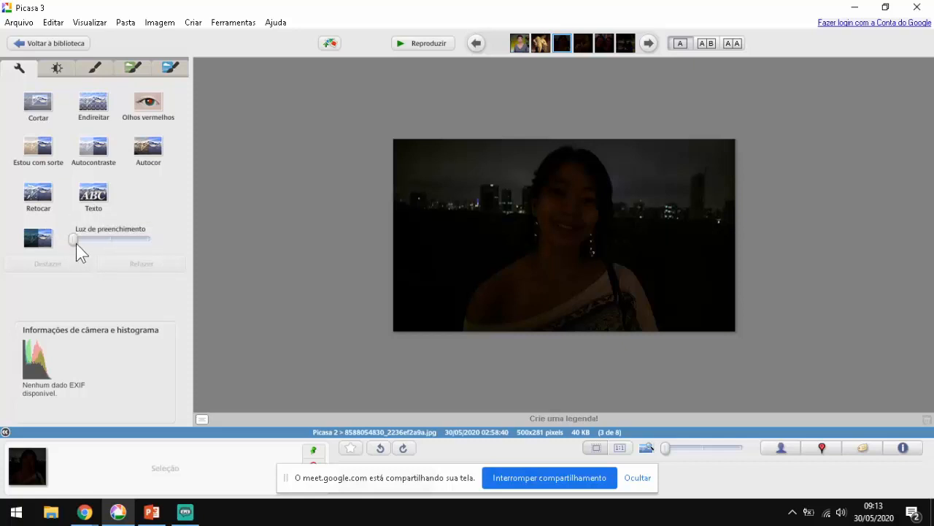
pyautogui.moveTo(74, 241); pyautogui.dragTo(126, 239)
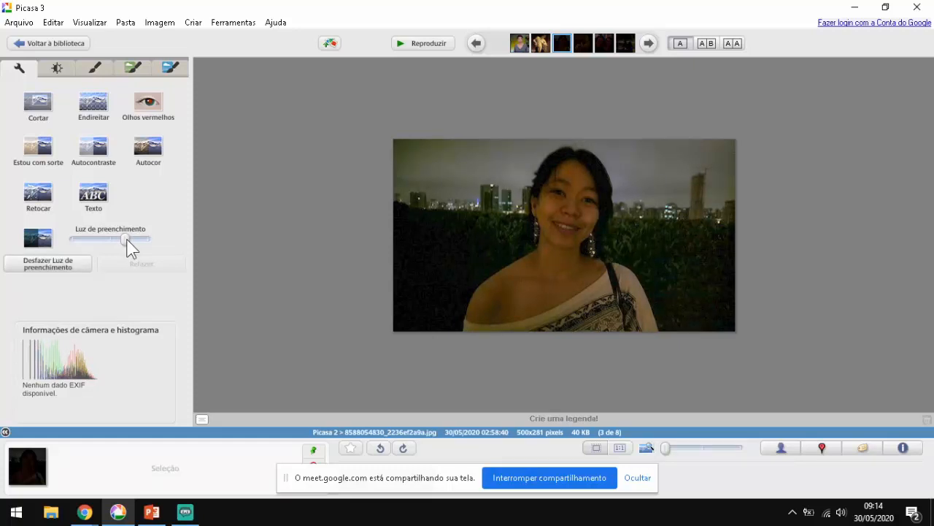
pyautogui.moveTo(127, 240); pyautogui.dragTo(151, 240)
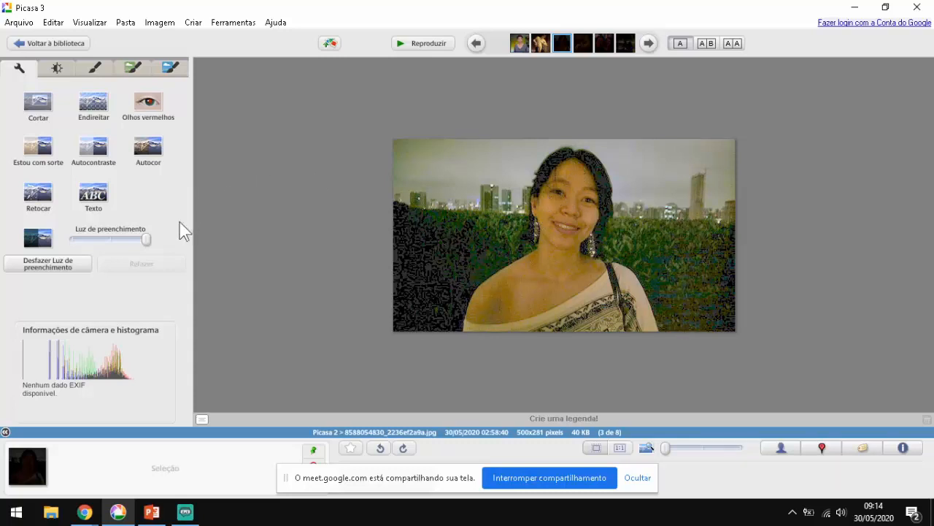
pyautogui.moveTo(149, 240); pyautogui.dragTo(120, 240)
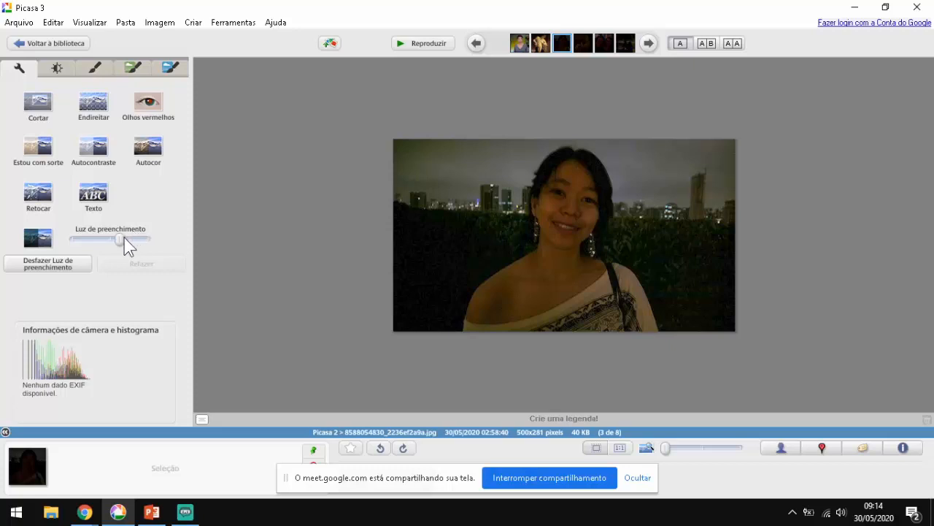
pyautogui.moveTo(123, 238); pyautogui.dragTo(148, 239)
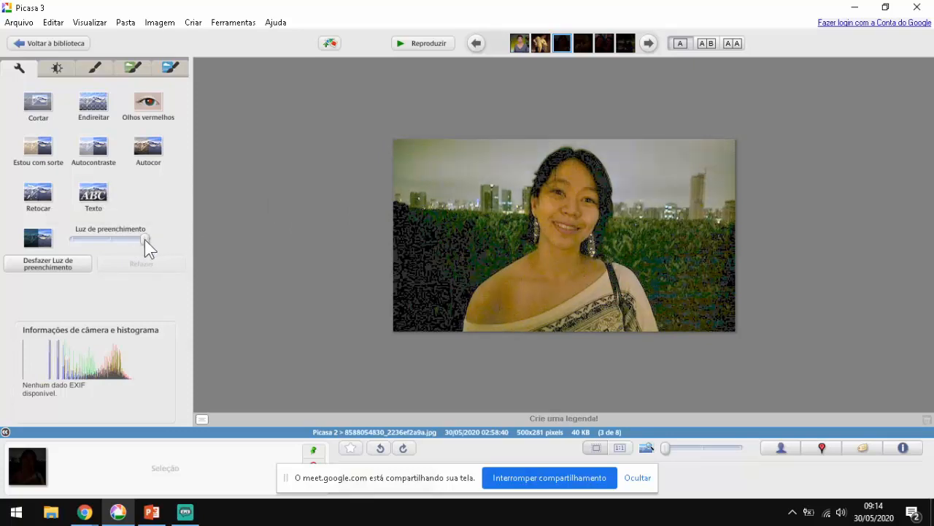
pyautogui.moveTo(145, 238); pyautogui.dragTo(124, 238)
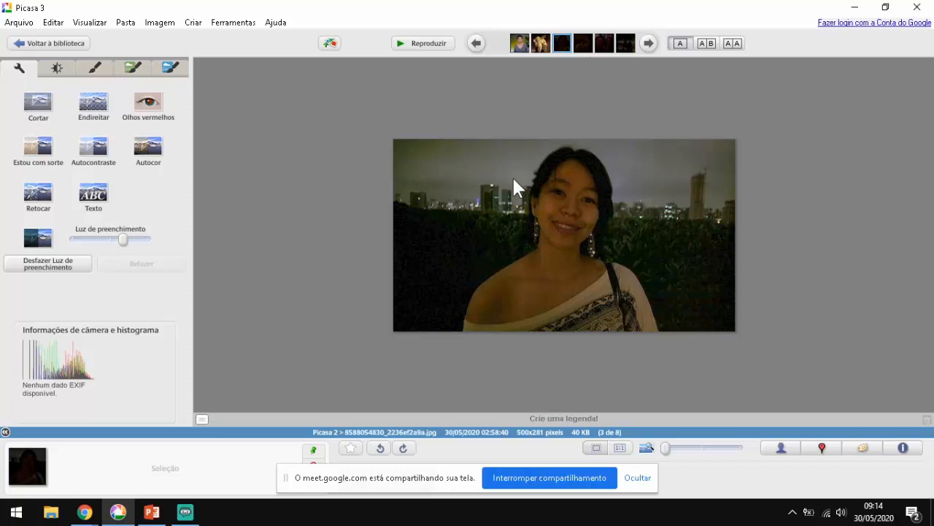
pyautogui.moveTo(125, 238); pyautogui.dragTo(128, 239)
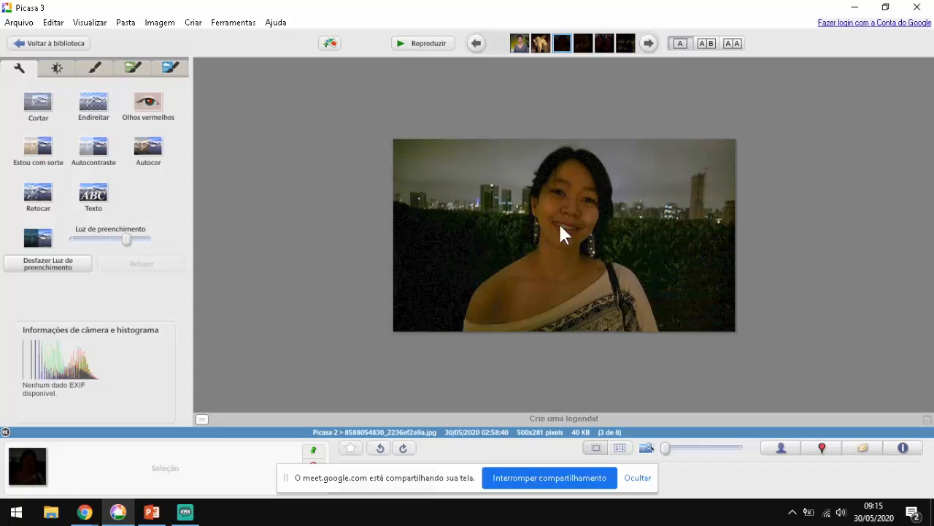
# - Save the skyline portrait's edits to disk
pyautogui.rightClick(487, 154)
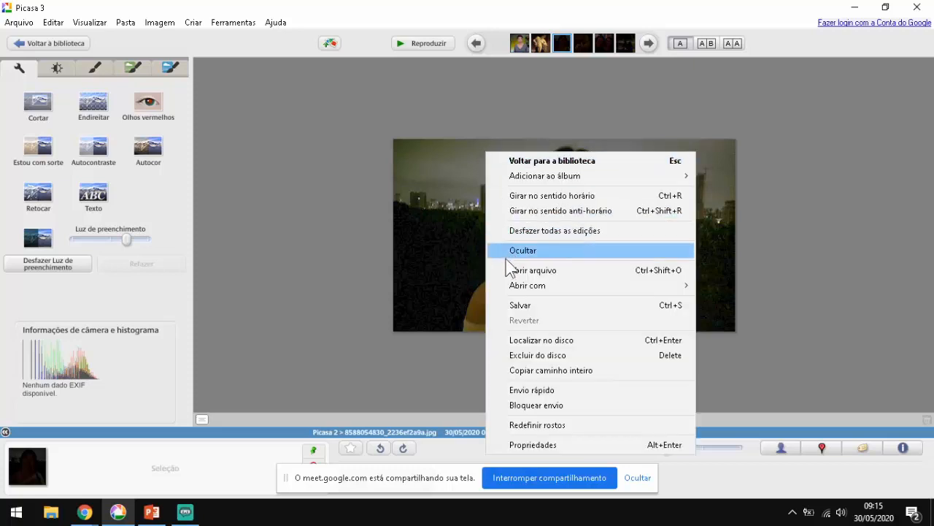
pyautogui.click(544, 307)
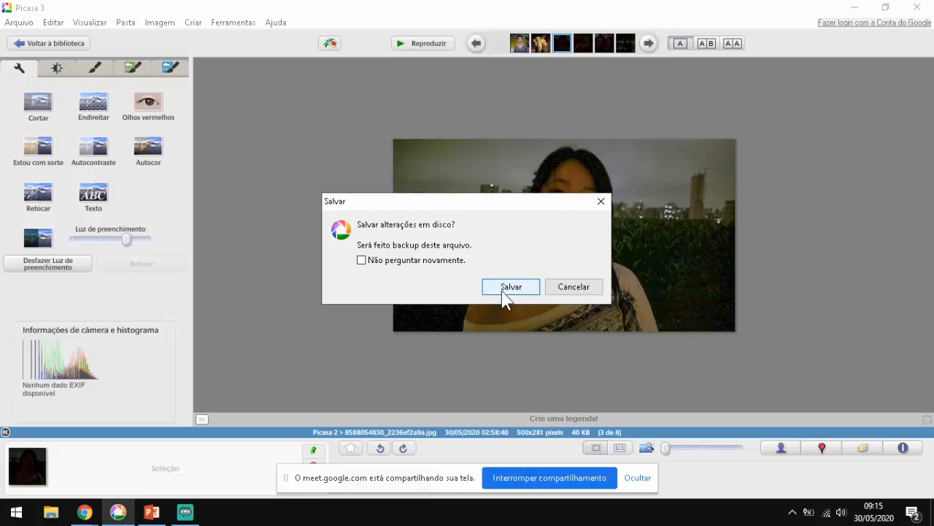
pyautogui.click(504, 289)
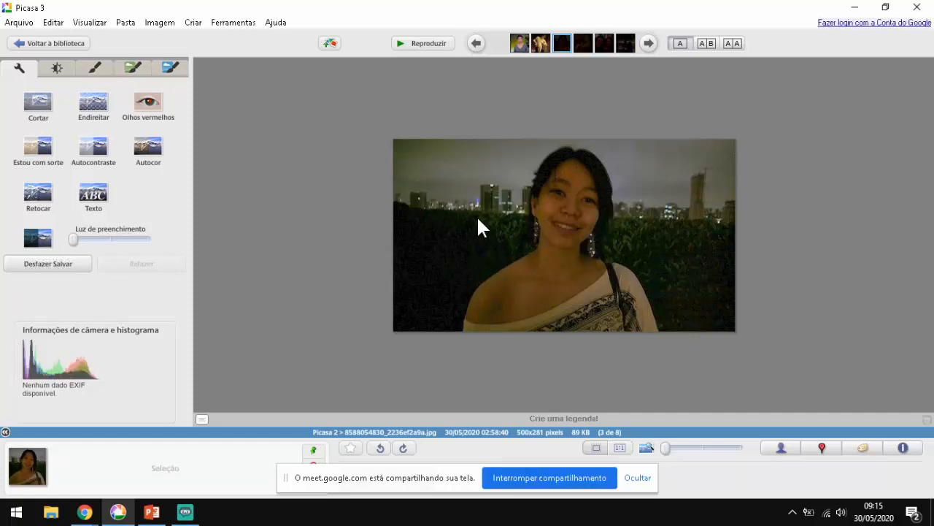
# - Switch to the photo _DSC8579 (Iso 800 sem corte).jpg and raise its fill light to about 90% of the range
pyautogui.click(583, 45)
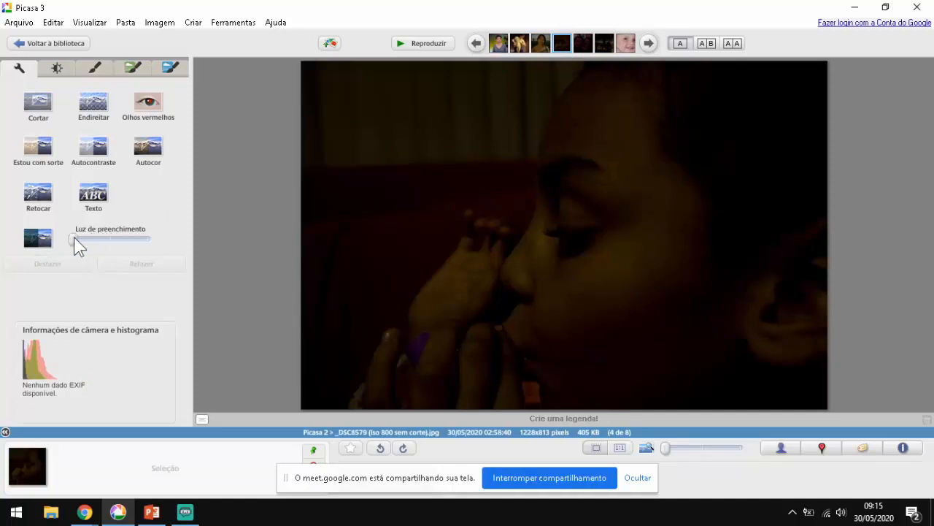
pyautogui.moveTo(73, 236); pyautogui.dragTo(236, 235)
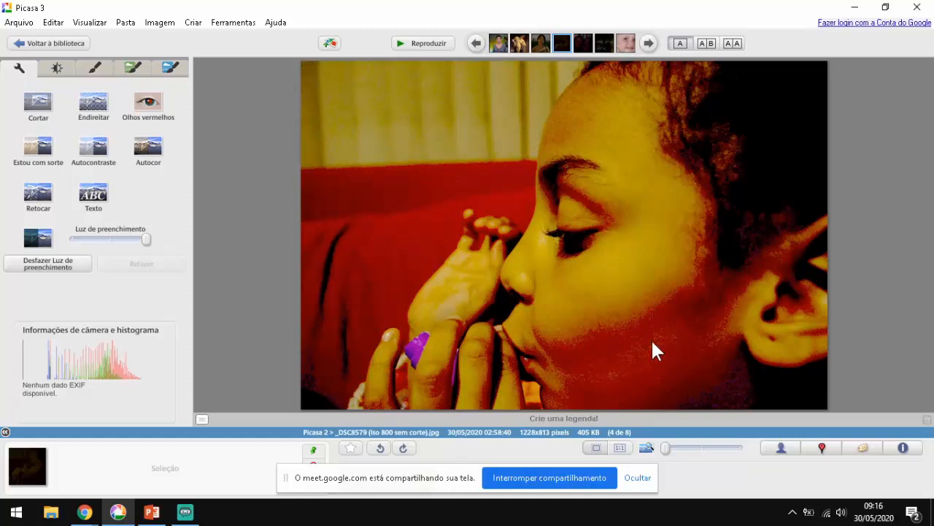
pyautogui.moveTo(146, 239); pyautogui.dragTo(138, 238)
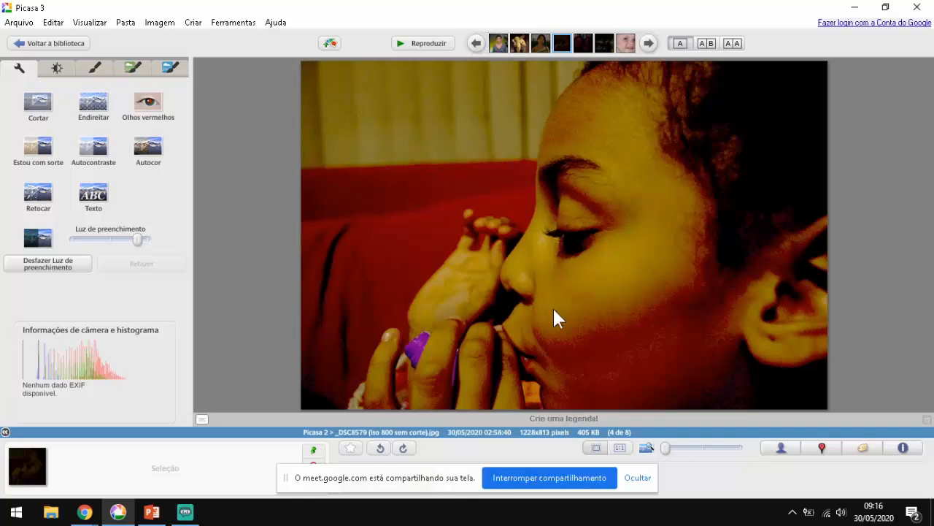
# - Save the _DSC8579 photo's changes to disk and turn off future save confirmations with Não perguntar novamente
pyautogui.rightClick(471, 111)
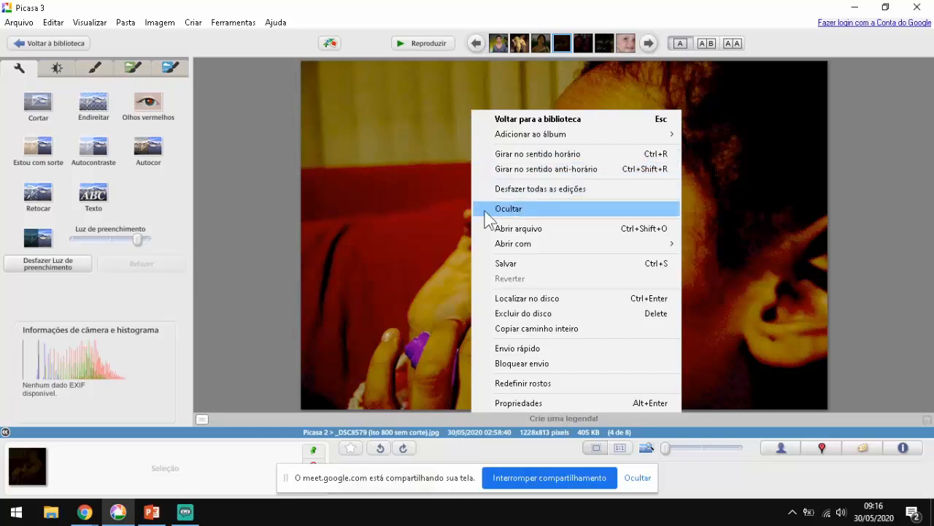
pyautogui.click(528, 260)
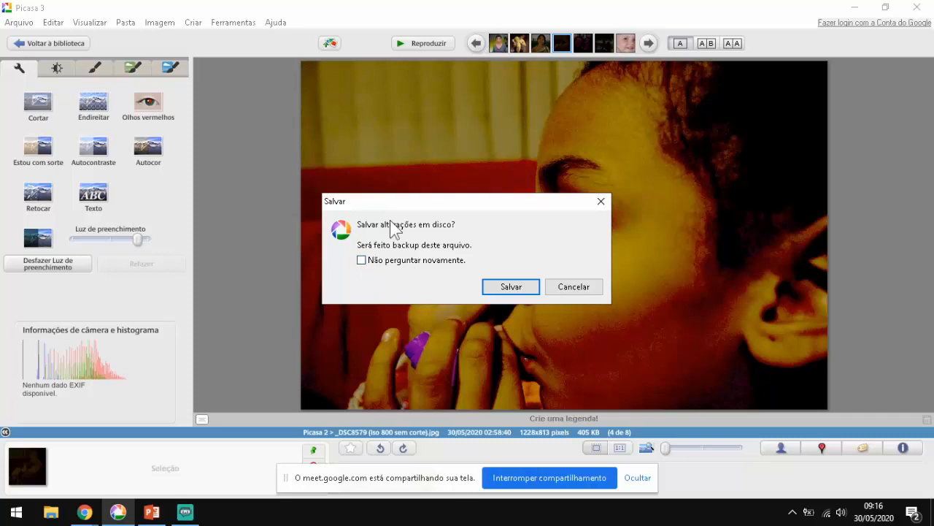
pyautogui.click(367, 263)
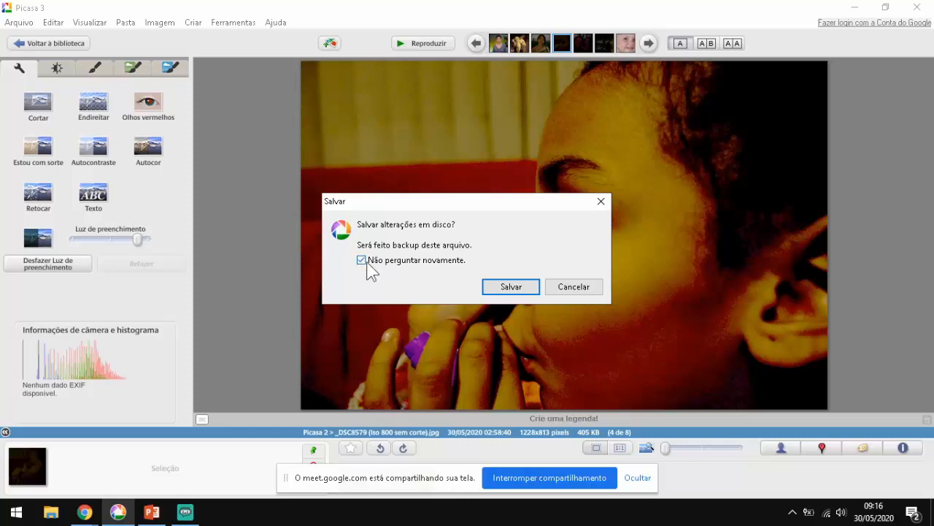
pyautogui.click(505, 289)
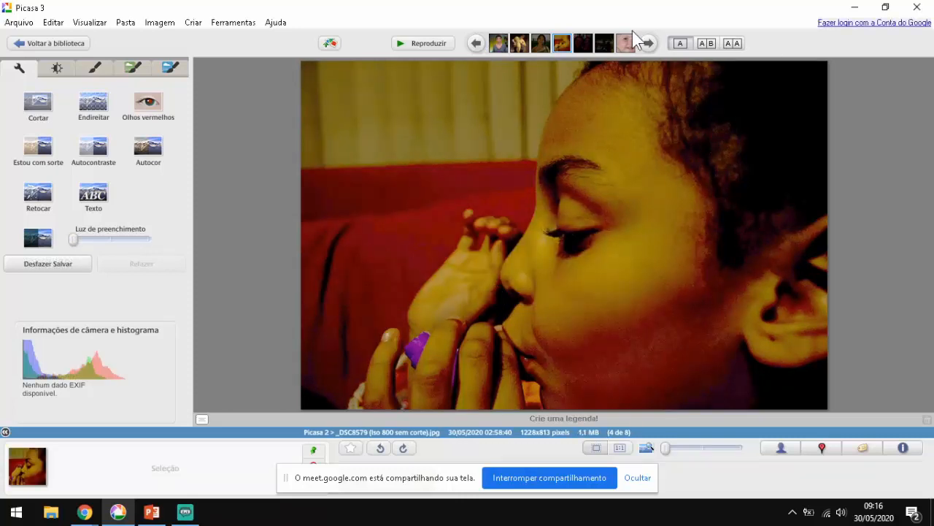
# - Brighten comemoracao-de-aniversario.jpg with fill light at about two thirds of the range and save the photo
pyautogui.click(583, 48)
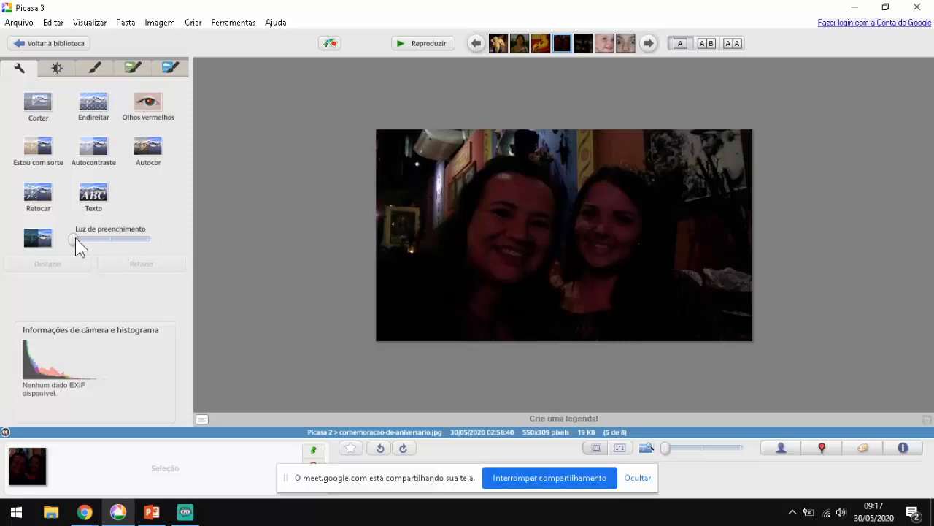
pyautogui.moveTo(76, 236); pyautogui.dragTo(143, 235)
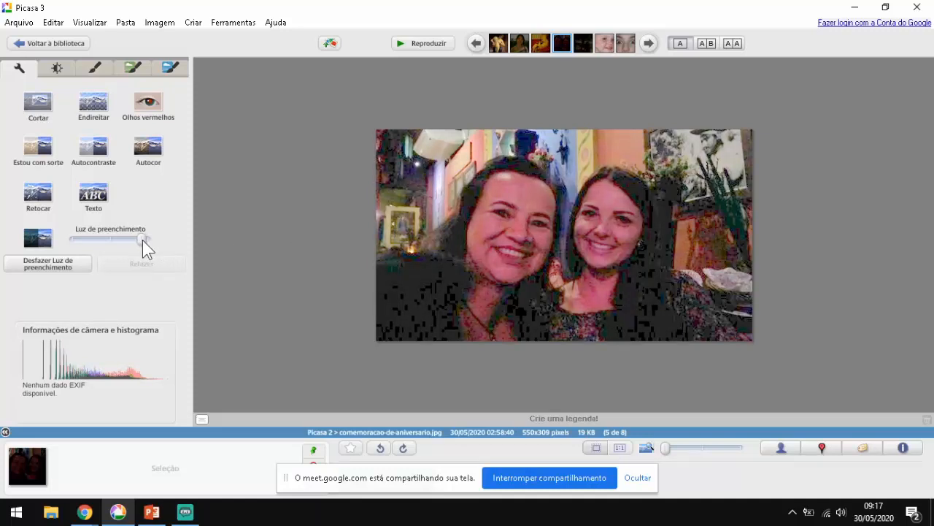
pyautogui.moveTo(142, 239); pyautogui.dragTo(129, 238)
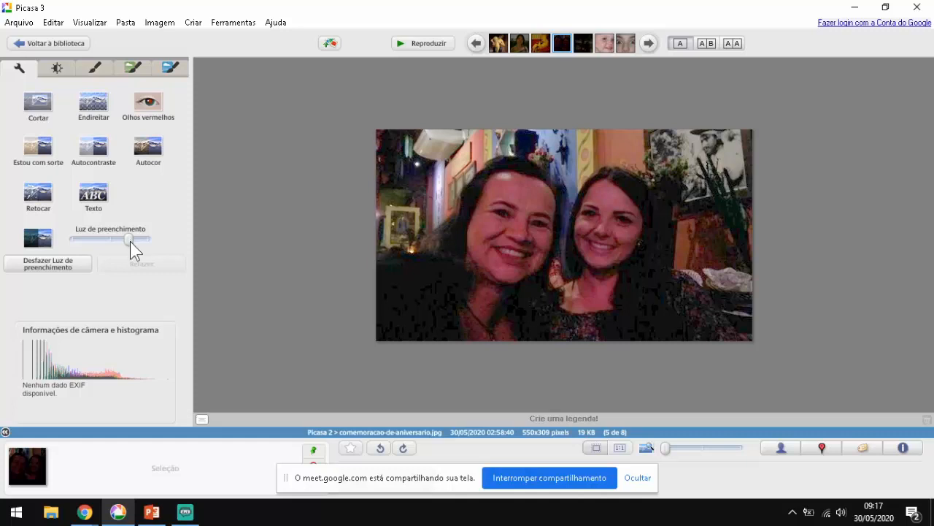
pyautogui.moveTo(130, 240); pyautogui.dragTo(112, 241)
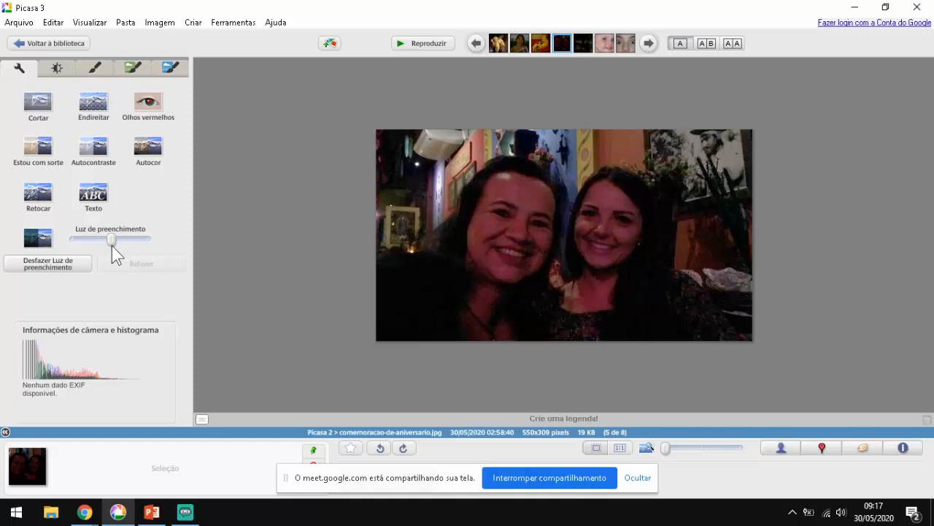
pyautogui.moveTo(111, 241)
pyautogui.mouseDown()
pyautogui.moveTo(60, 235)
pyautogui.moveTo(122, 234)
pyautogui.mouseUp()
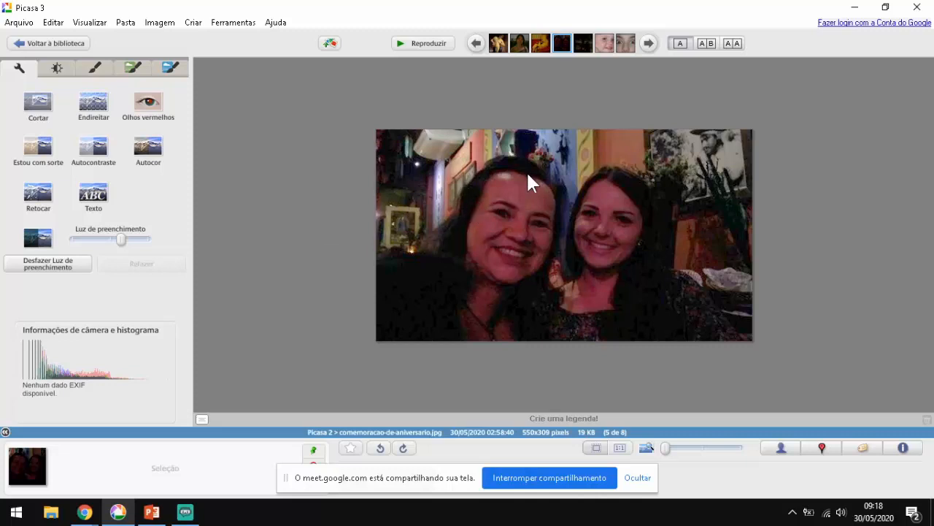
pyautogui.hotkey('ctrl', 's')
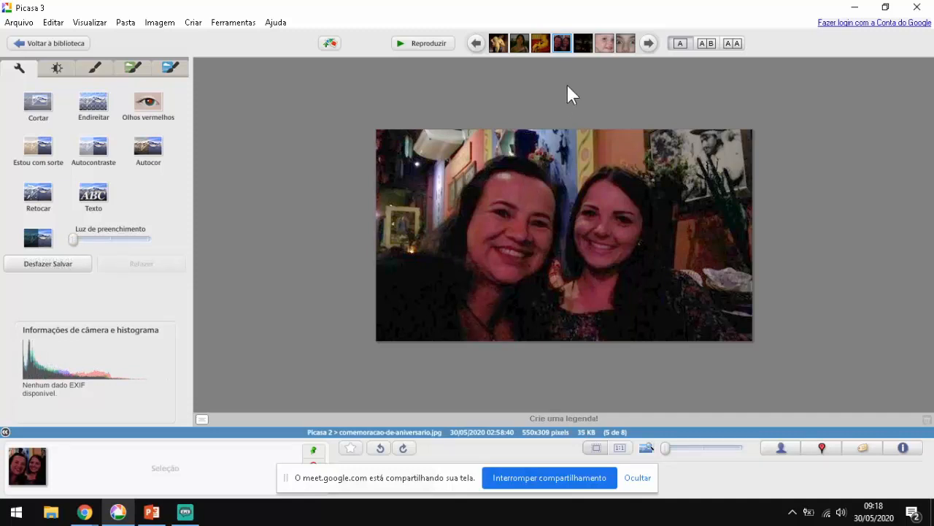
# - Switch to estatua-de-brigit-bardot.jpg and set its fill light to slightly over half of the range
pyautogui.click(583, 46)
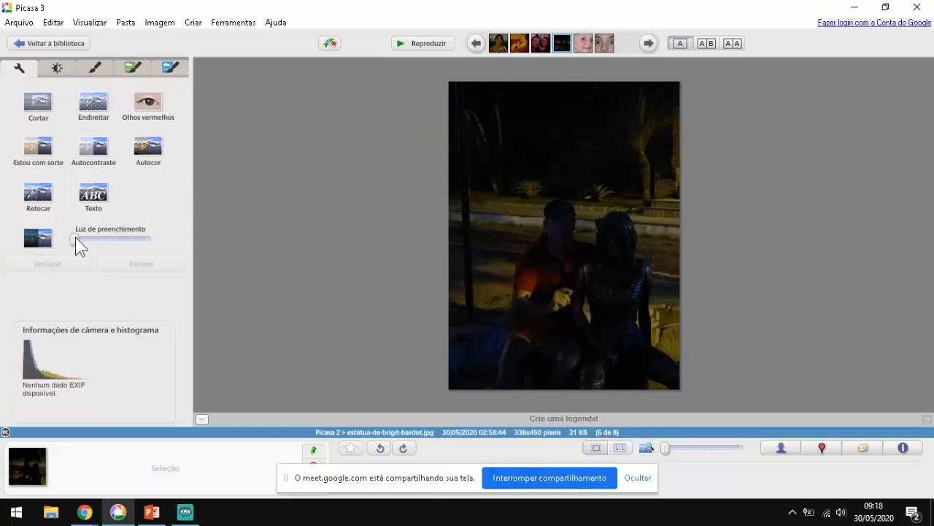
pyautogui.moveTo(75, 238); pyautogui.dragTo(154, 236)
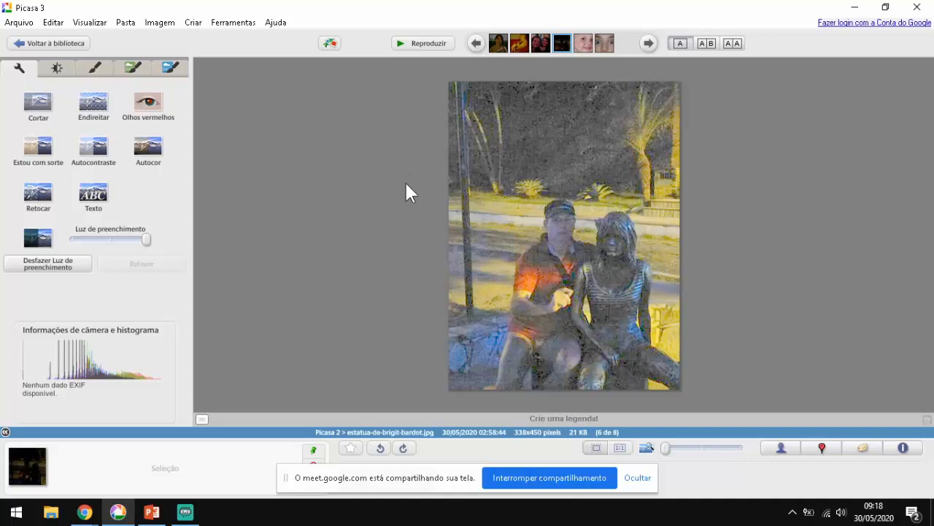
pyautogui.moveTo(146, 241); pyautogui.dragTo(115, 241)
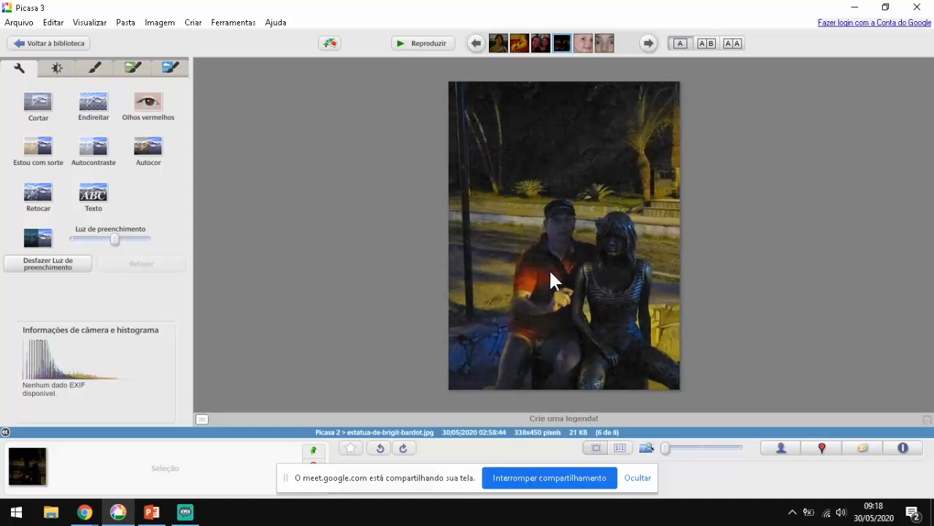
# - Reset the fill light on estatua-de-brigit-bardot.jpg, set it again to slightly over half of the range, and save the photo
pyautogui.moveTo(115, 239); pyautogui.dragTo(66, 238)
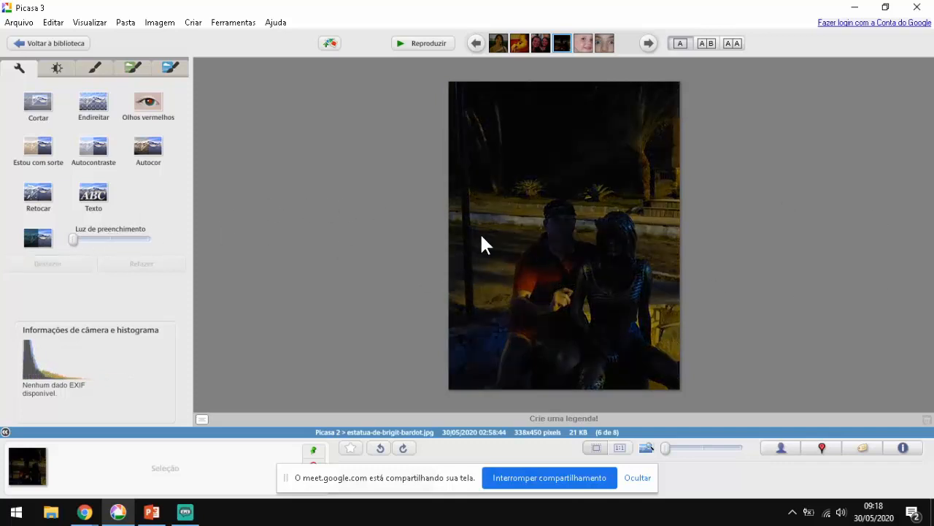
pyautogui.moveTo(78, 239); pyautogui.dragTo(119, 236)
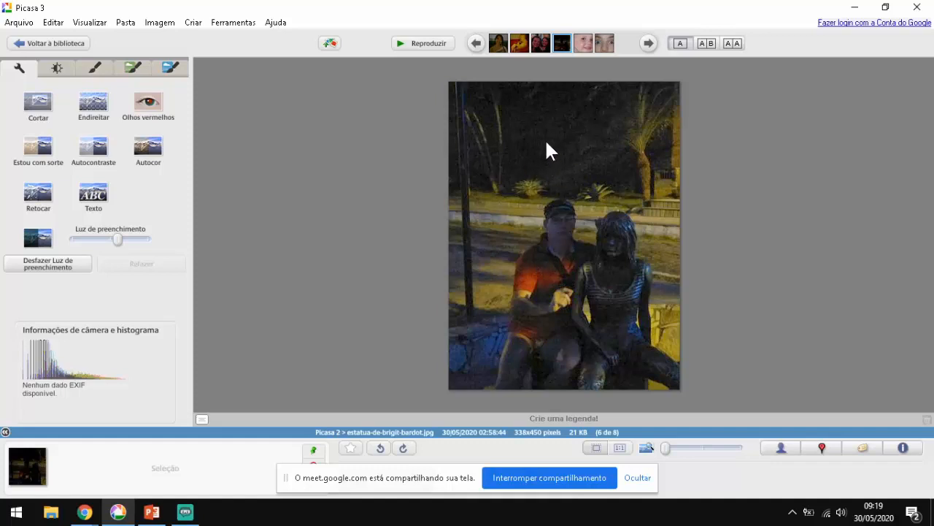
pyautogui.rightClick(514, 114)
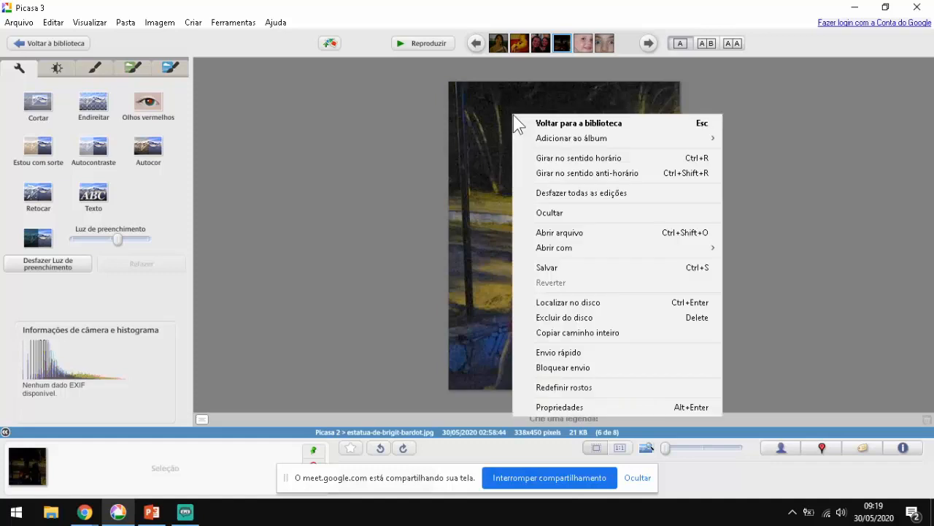
pyautogui.click(572, 268)
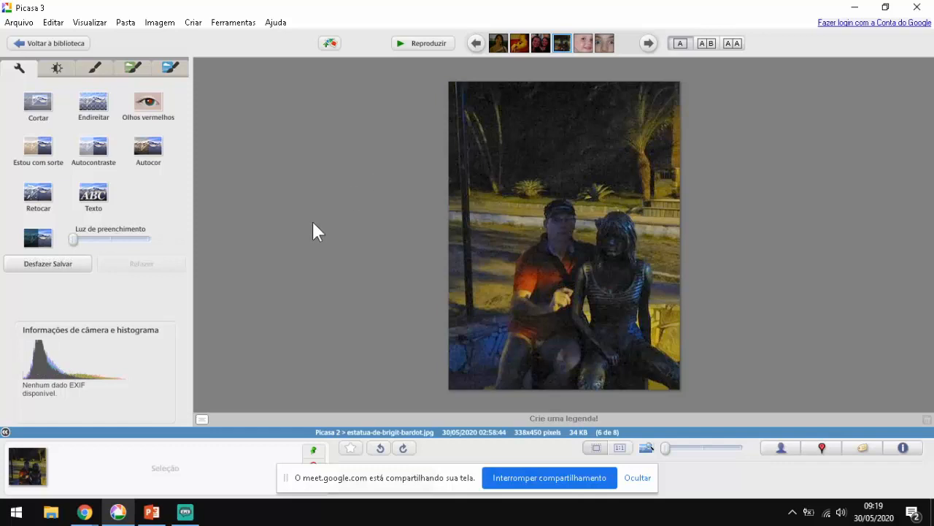
# - Check the Google Meet call in Chrome and return to Picasa
pyautogui.moveTo(84, 512)
pyautogui.click(71, 482)
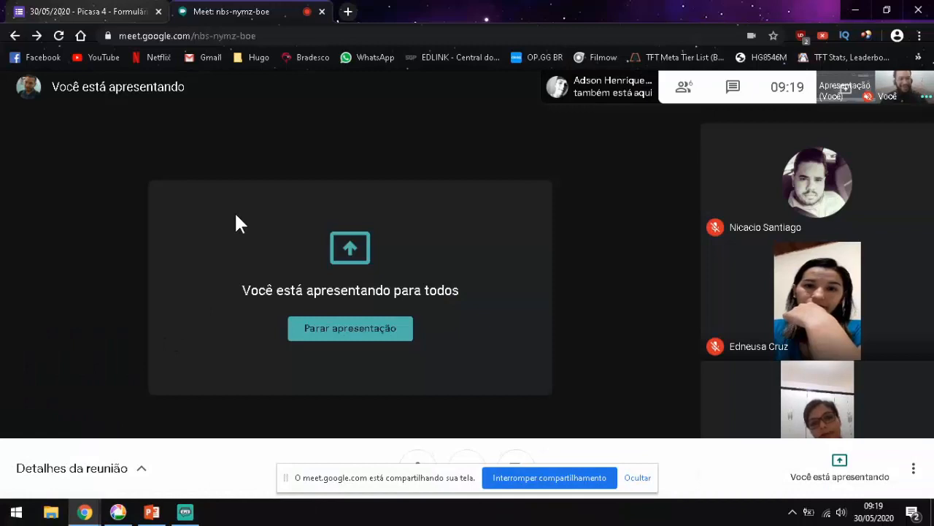
pyautogui.click(857, 9)
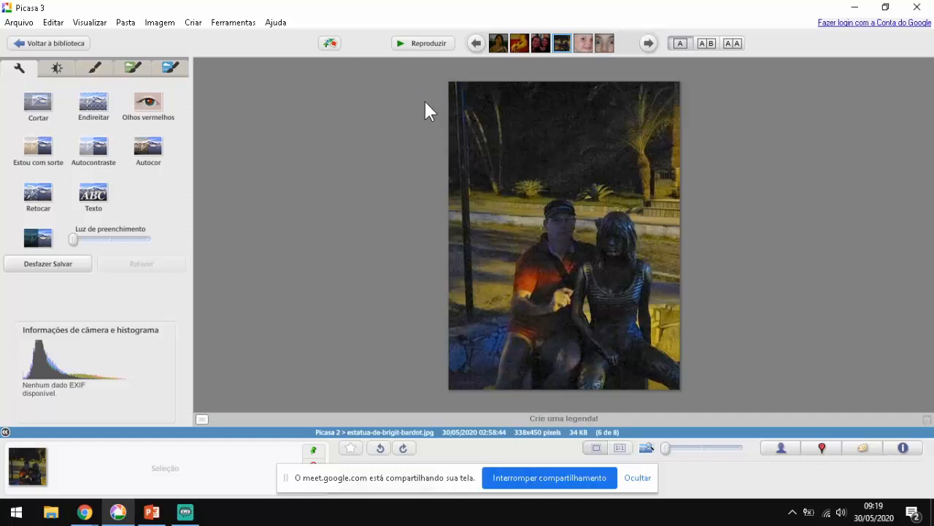
# - Open 5550487972316057.jpg from the library and apply red-eye repair, marking a square around each eye
pyautogui.click(58, 44)
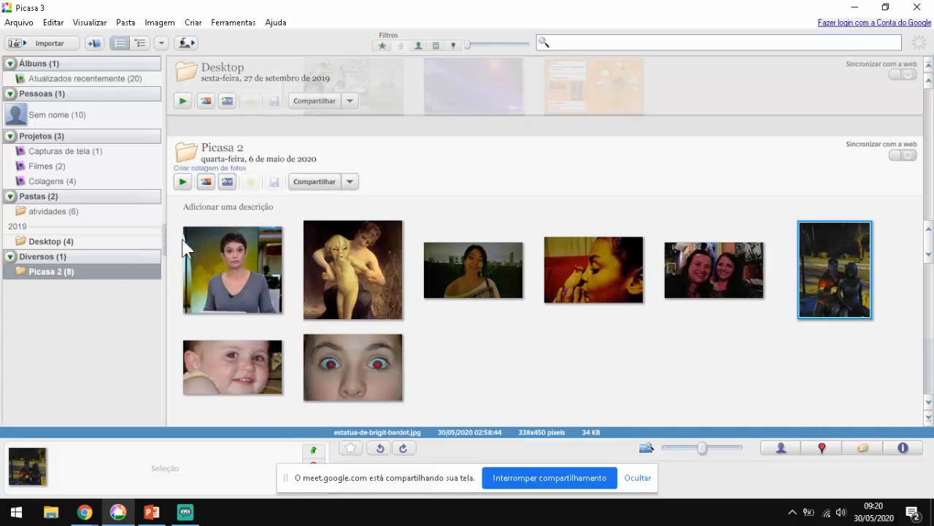
pyautogui.doubleClick(352, 366)
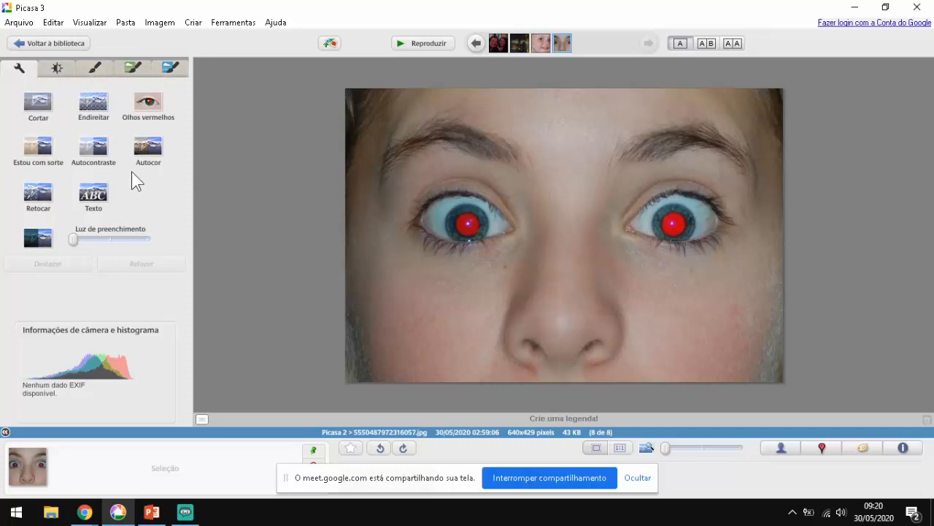
pyautogui.click(149, 107)
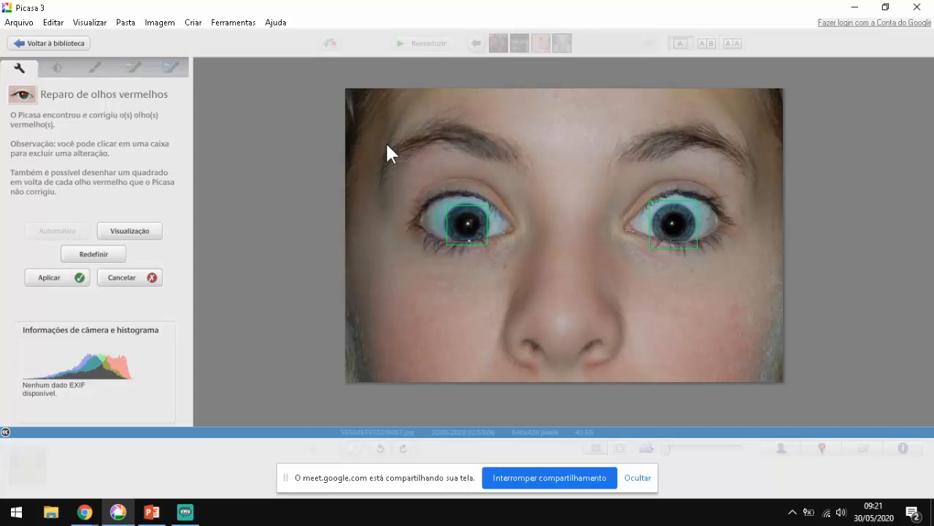
pyautogui.moveTo(387, 144); pyautogui.dragTo(531, 274)
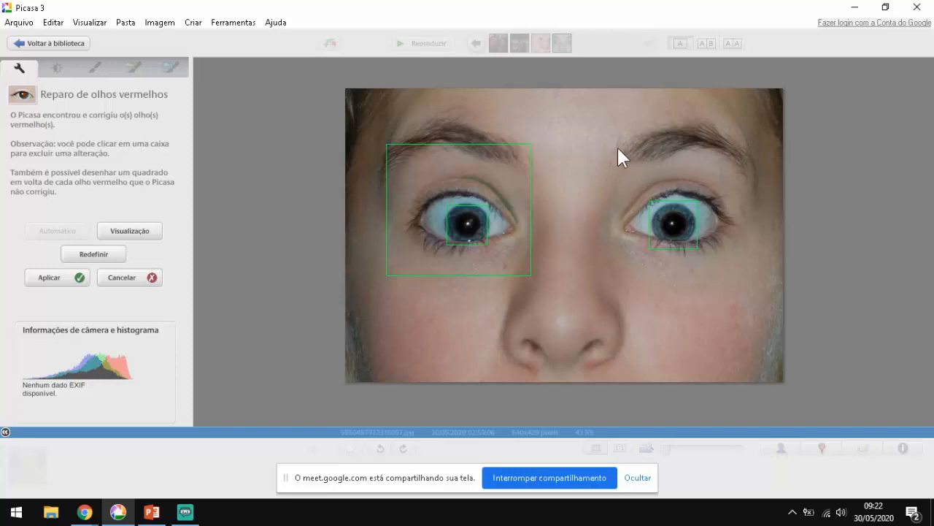
pyautogui.moveTo(617, 148); pyautogui.dragTo(747, 273)
pyautogui.click(50, 277)
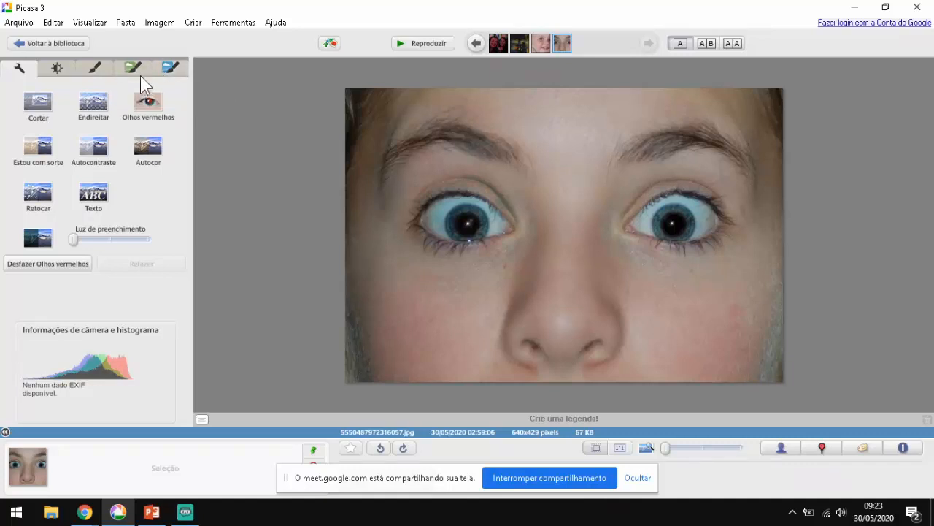
# - Try the Sépia effect followed by the P&B effect on the close-up eye photo
pyautogui.click(102, 67)
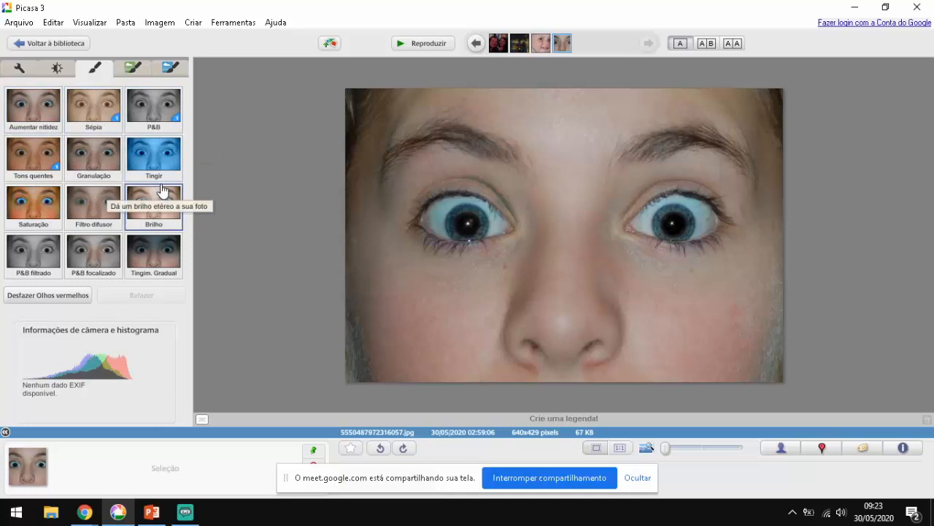
pyautogui.click(90, 100)
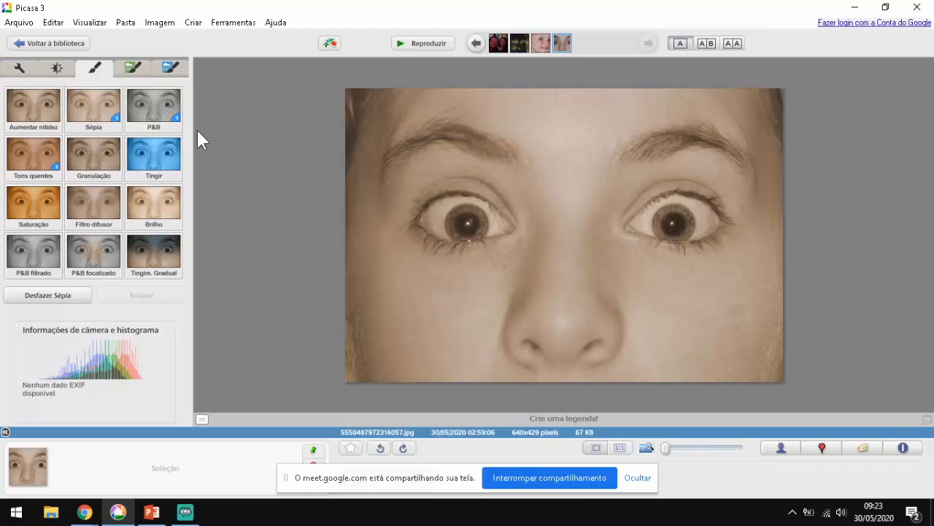
pyautogui.click(153, 106)
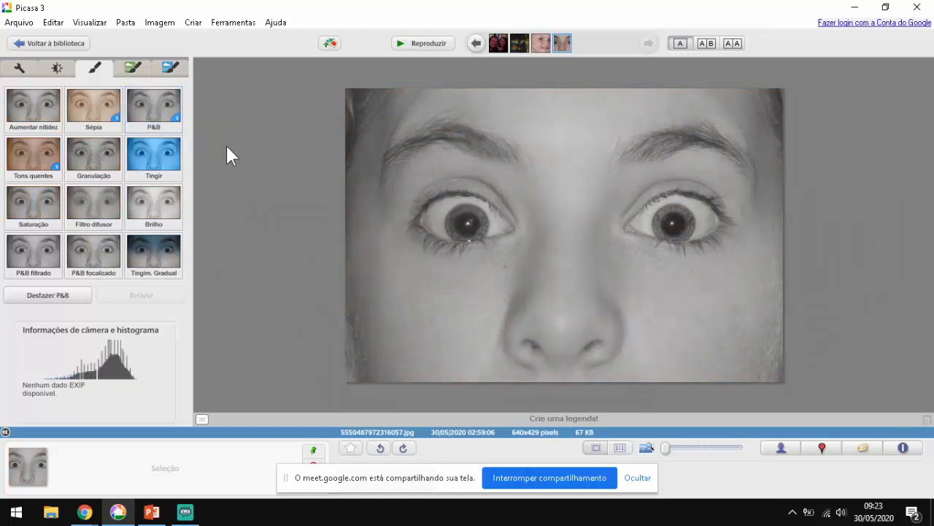
# - Preview the Tingir effect with a turquoise colour on the eye photo and discard it
pyautogui.click(155, 152)
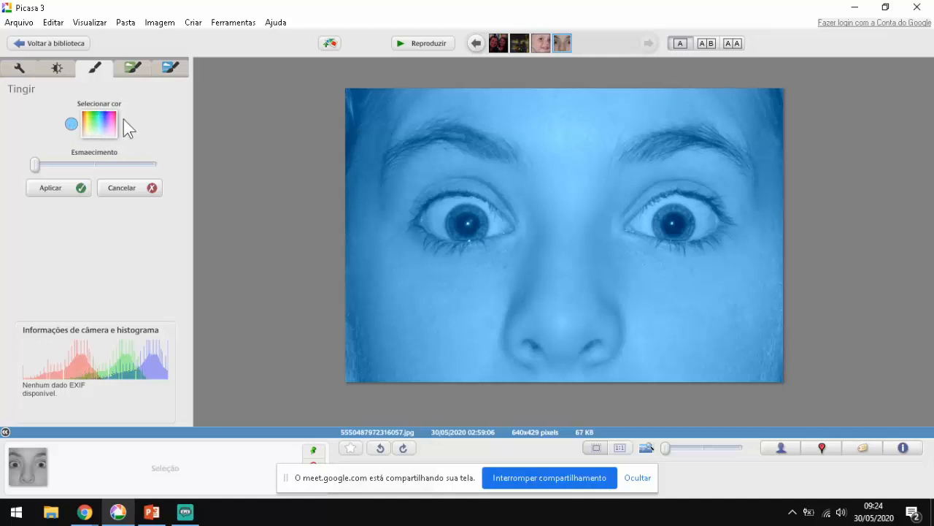
pyautogui.click(102, 124)
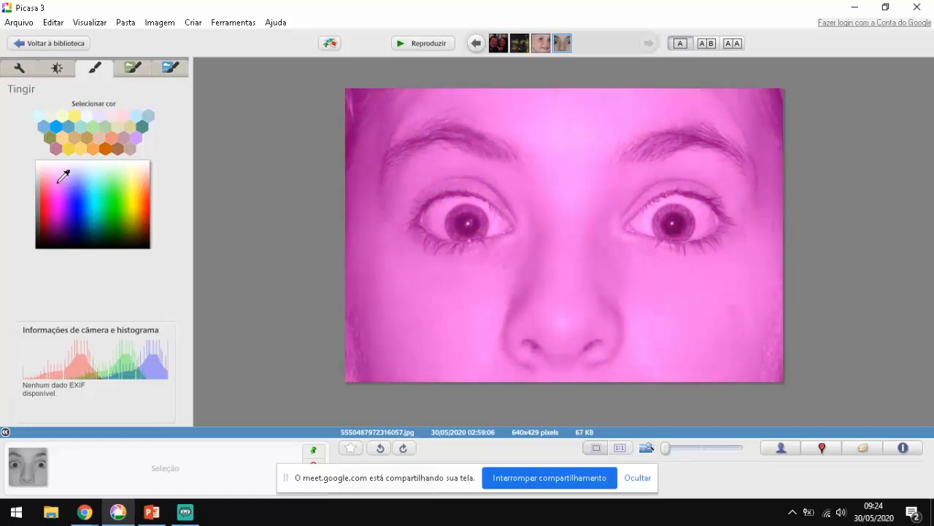
pyautogui.click(100, 183)
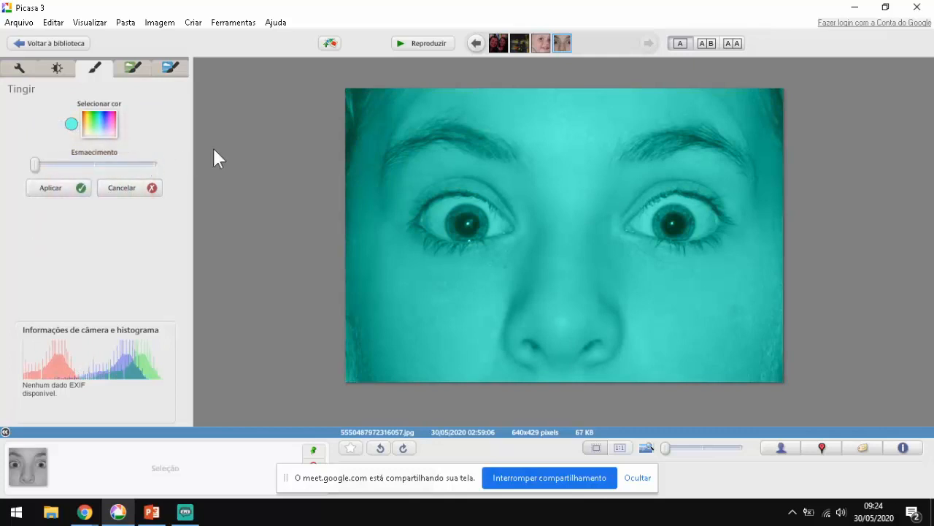
pyautogui.click(139, 191)
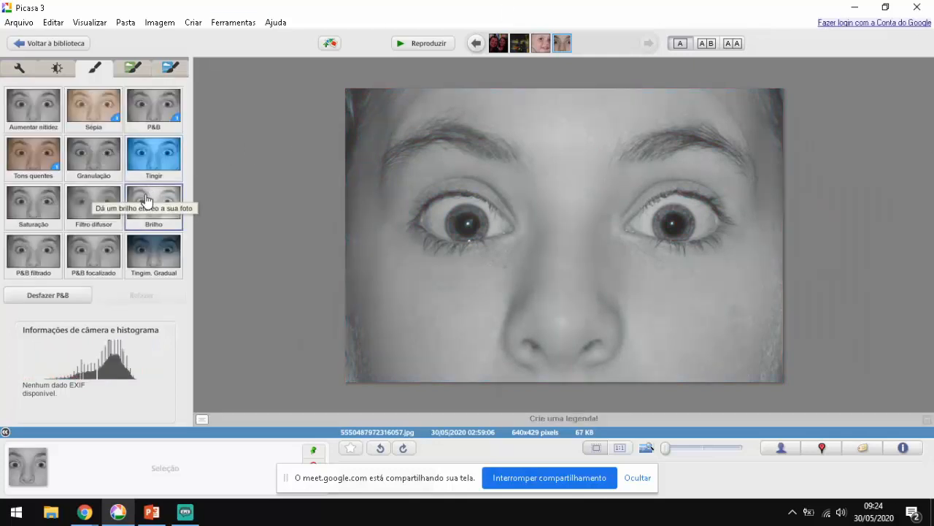
# - Undo the P&B and Sépia effects on the eye photo
pyautogui.click(55, 303)
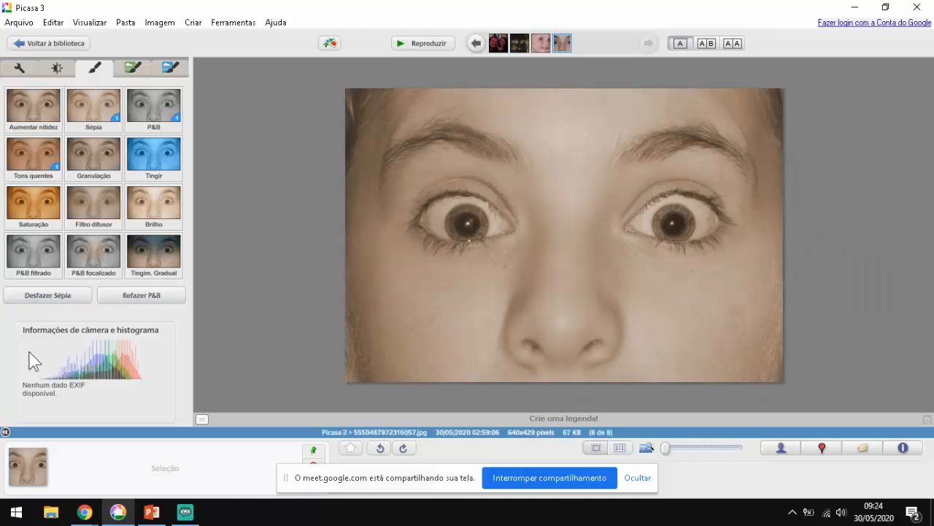
pyautogui.click(59, 303)
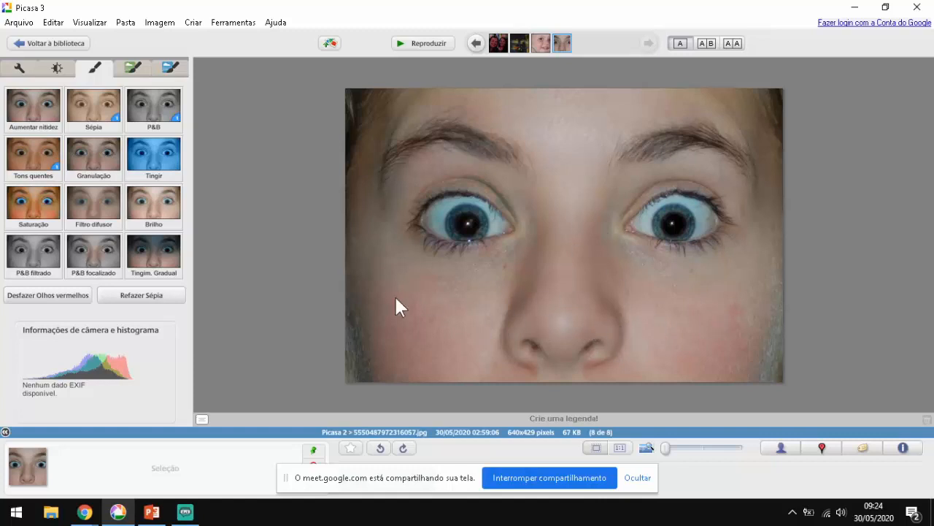
# - Try the Tons quentes effect and a maximum Saturação setting on the eye photo, discarding each
pyautogui.click(34, 151)
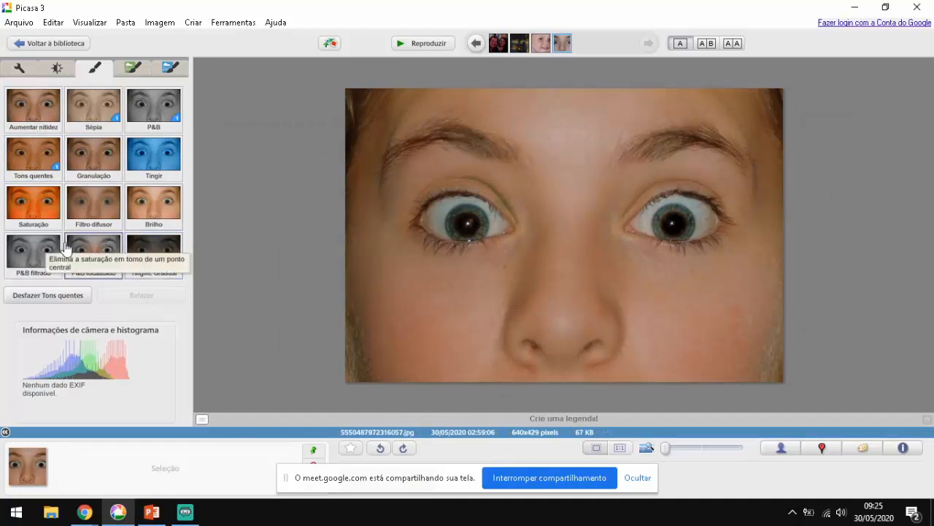
pyautogui.click(42, 294)
pyautogui.click(35, 212)
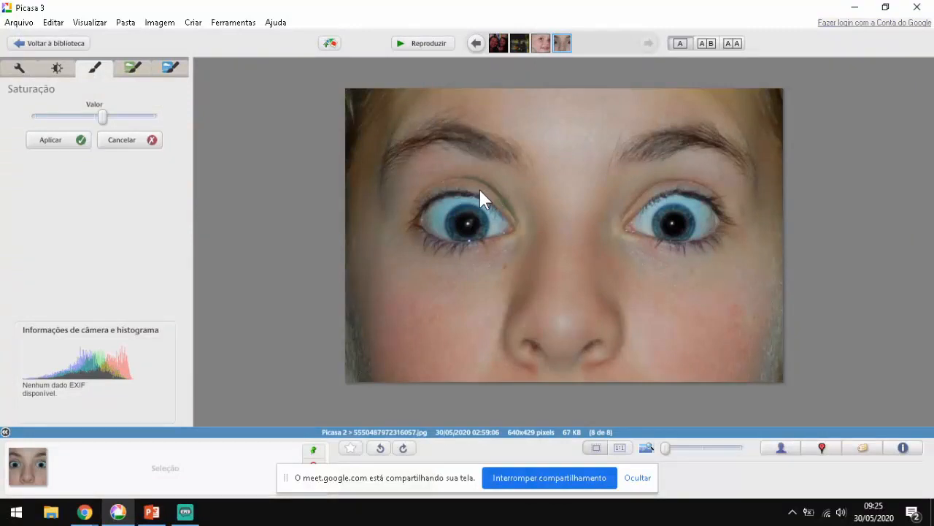
pyautogui.moveTo(102, 115); pyautogui.dragTo(165, 109)
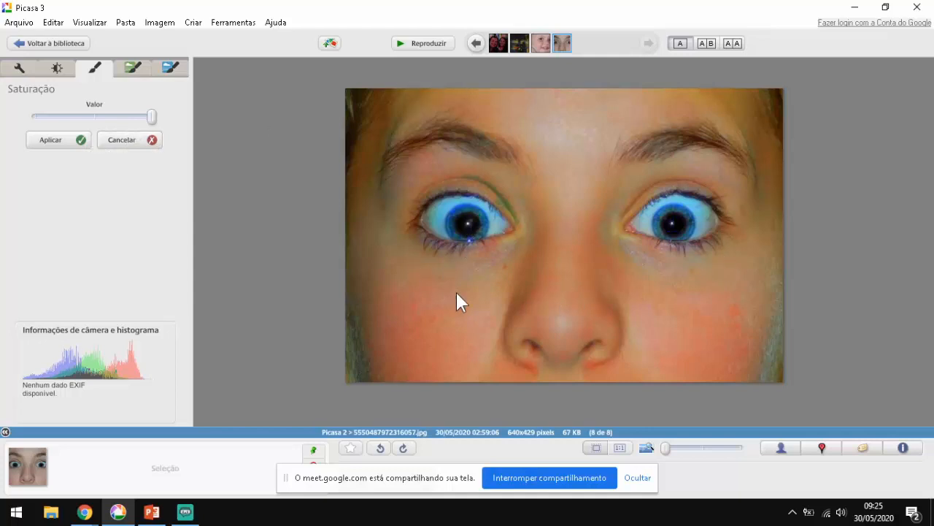
pyautogui.click(150, 140)
# - Apply the Tons quentes effect to the eye photo and save its changes
pyautogui.click(32, 158)
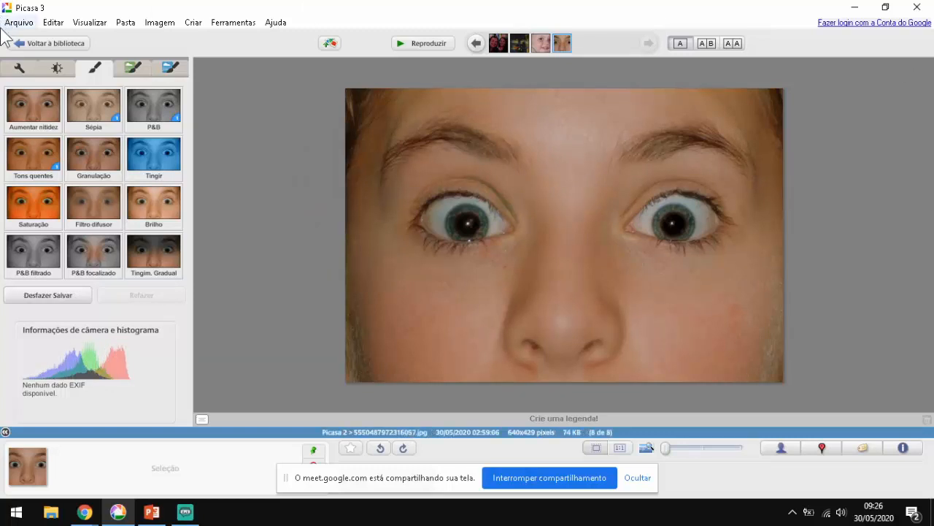
# - Open the baby photo 47902.66056-Olhos-vermelhos-grande.jpg from the library and apply the automatic red-eye repair
pyautogui.click(56, 46)
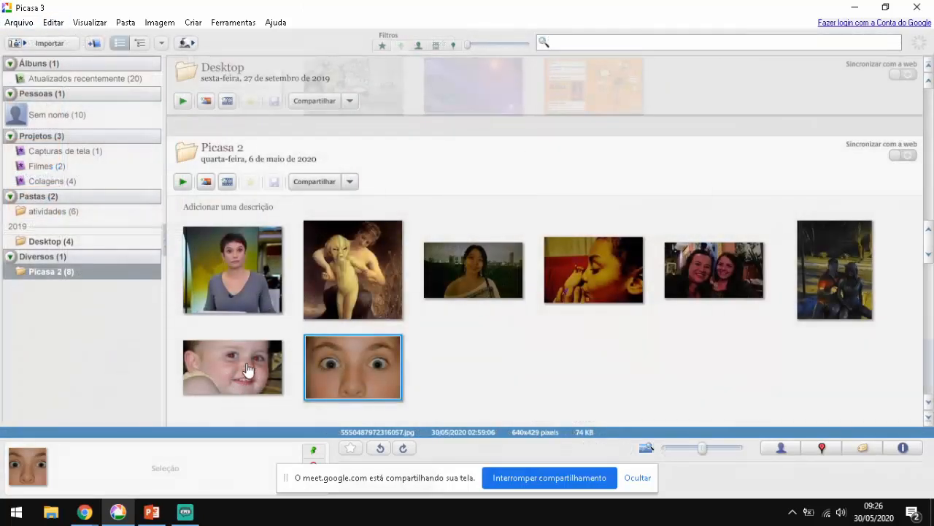
pyautogui.doubleClick(247, 371)
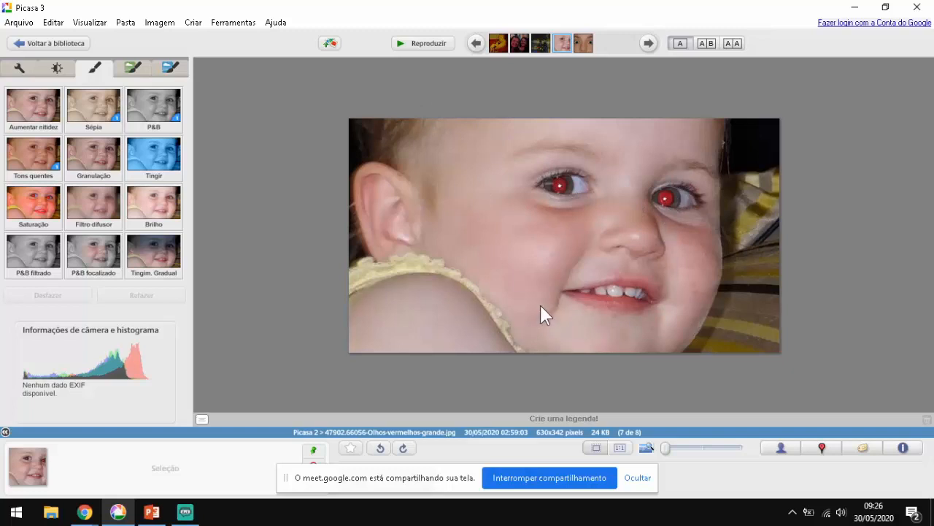
pyautogui.click(20, 68)
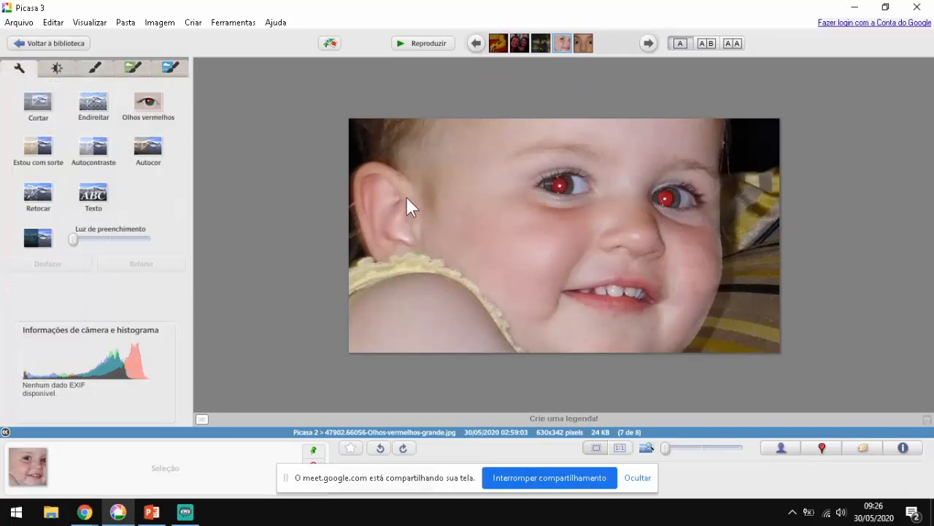
pyautogui.click(147, 104)
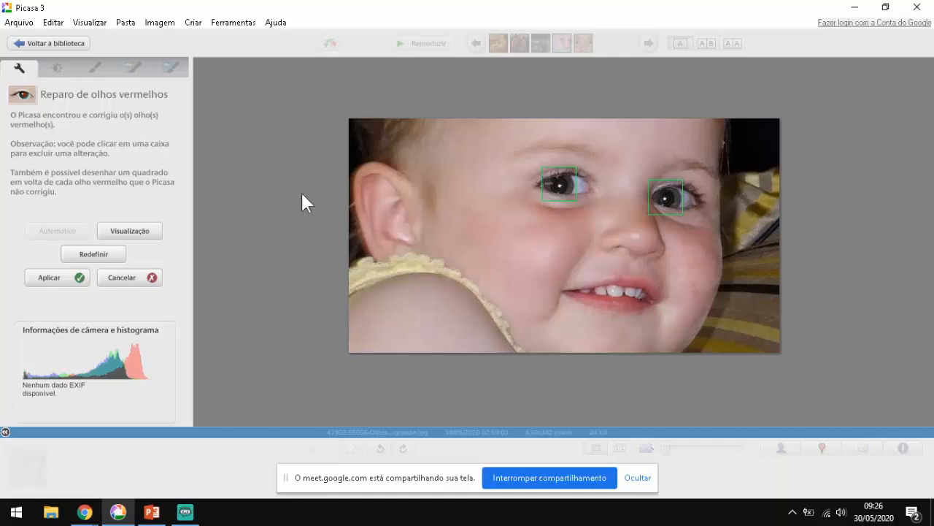
pyautogui.click(57, 280)
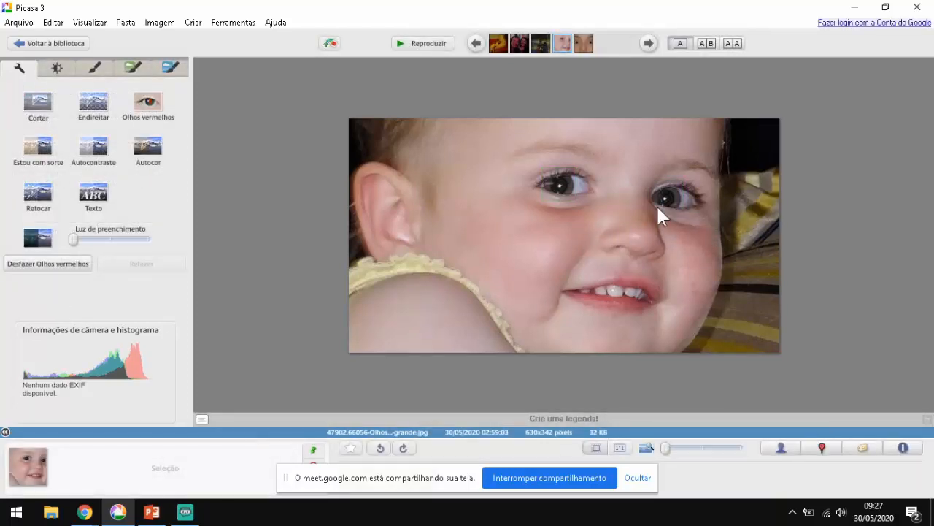
# - Apply the Saturação effect to the baby photo at about 90% of the range
pyautogui.click(94, 68)
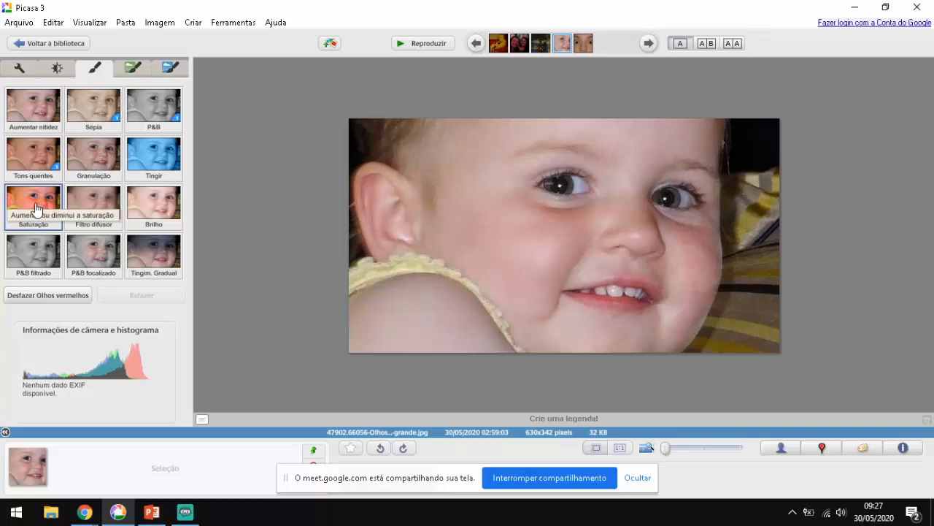
pyautogui.click(39, 209)
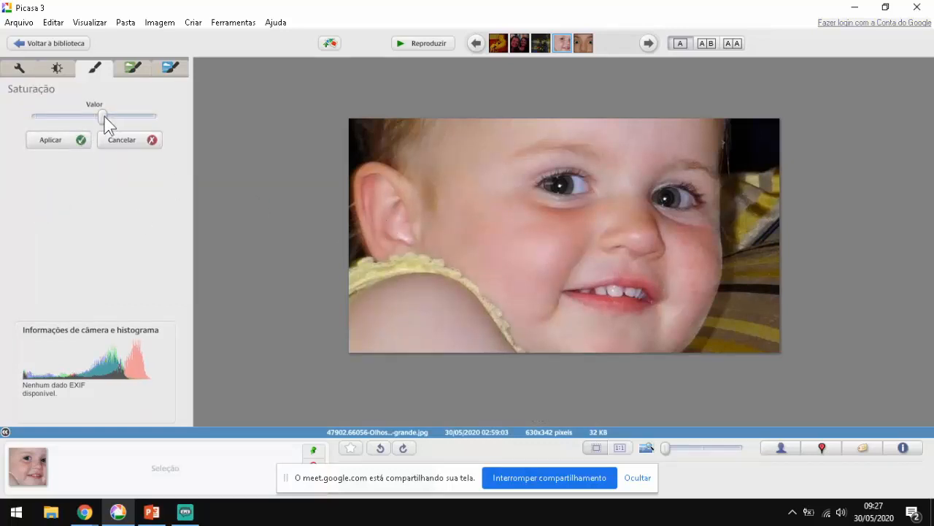
pyautogui.moveTo(104, 118); pyautogui.dragTo(158, 116)
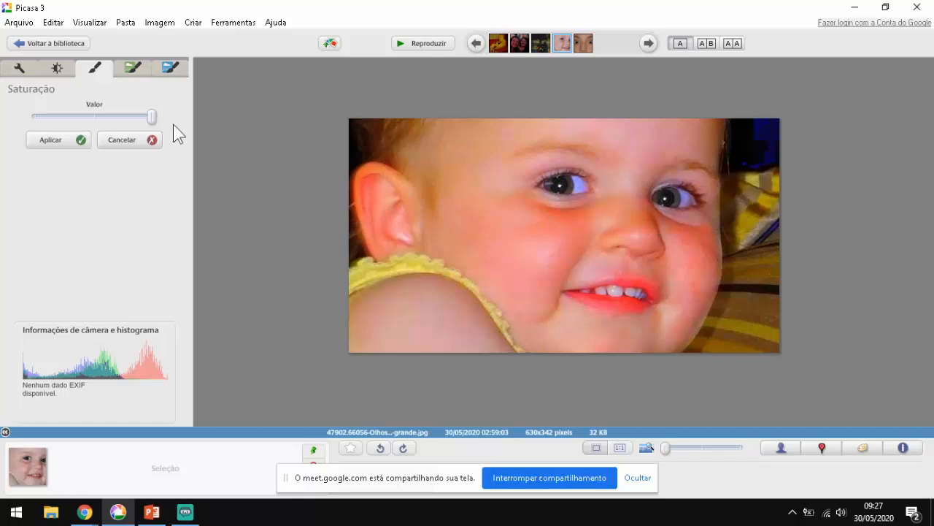
pyautogui.moveTo(154, 117); pyautogui.dragTo(143, 117)
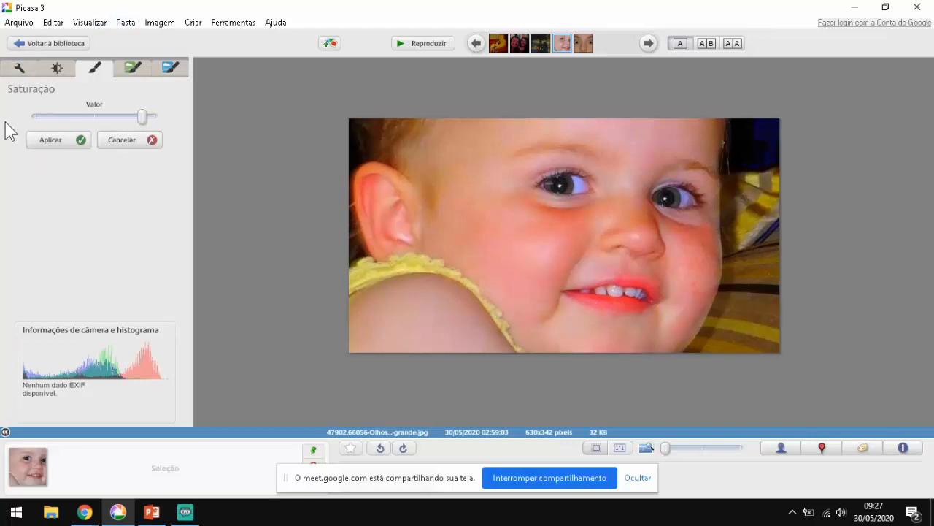
pyautogui.click(41, 142)
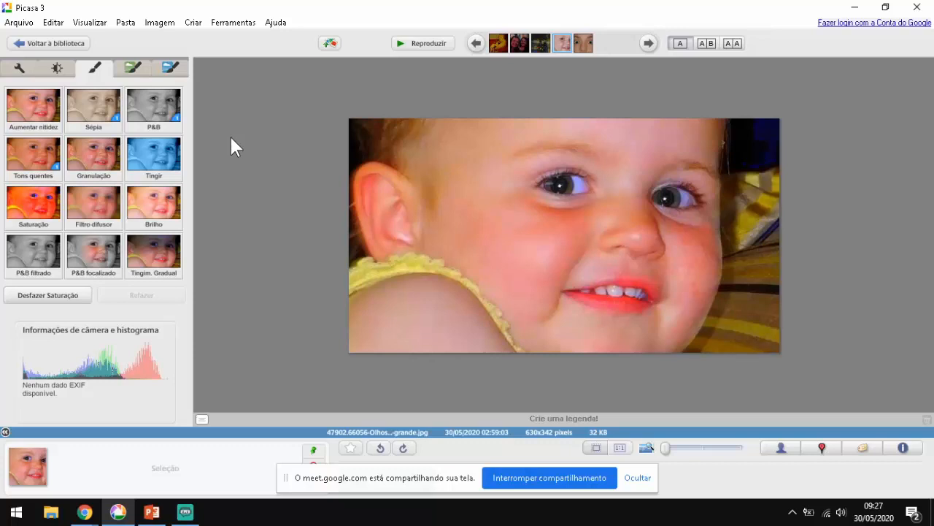
# - Try the Tingir and P&B effects on the baby photo, discarding each
pyautogui.click(154, 153)
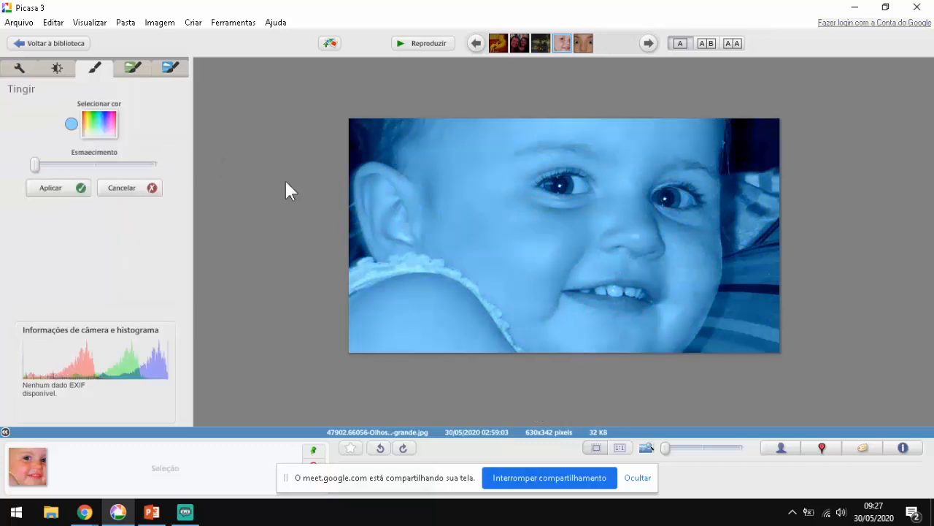
pyautogui.click(112, 191)
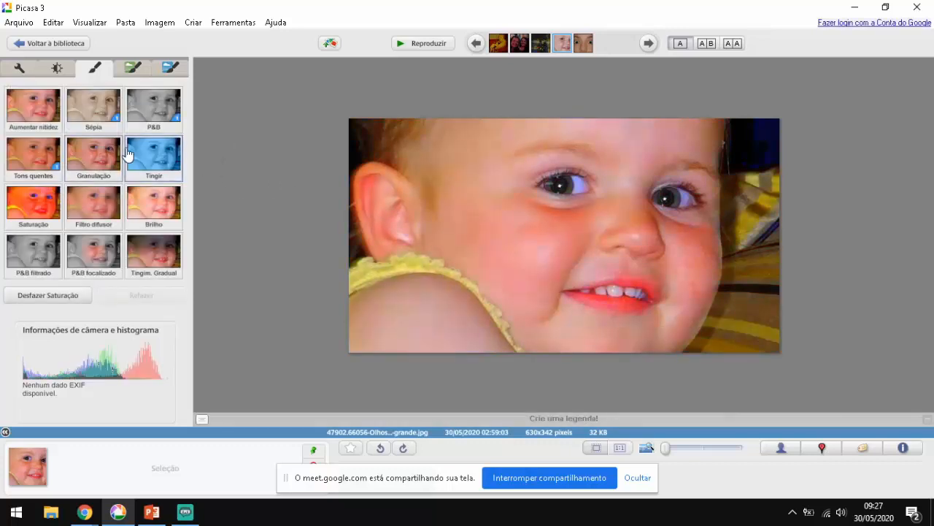
pyautogui.click(144, 118)
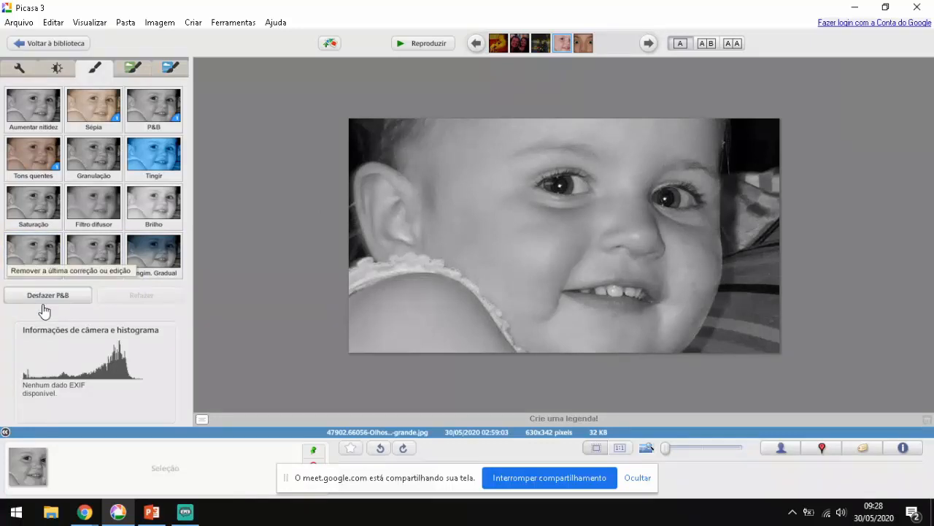
pyautogui.click(18, 297)
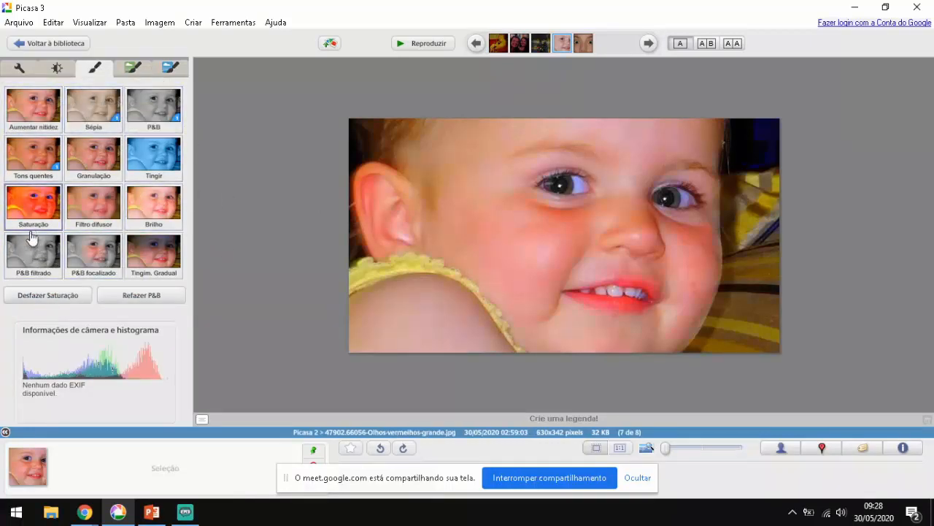
# - Try the Mapa de calor, Estilo HDR and Estilo Lomo effects on the baby photo, cancelling each
pyautogui.click(135, 69)
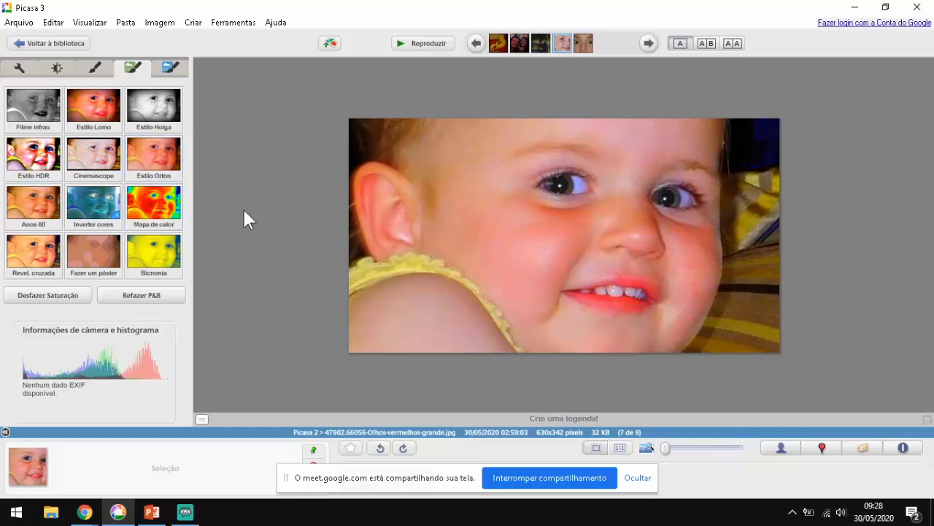
pyautogui.click(162, 202)
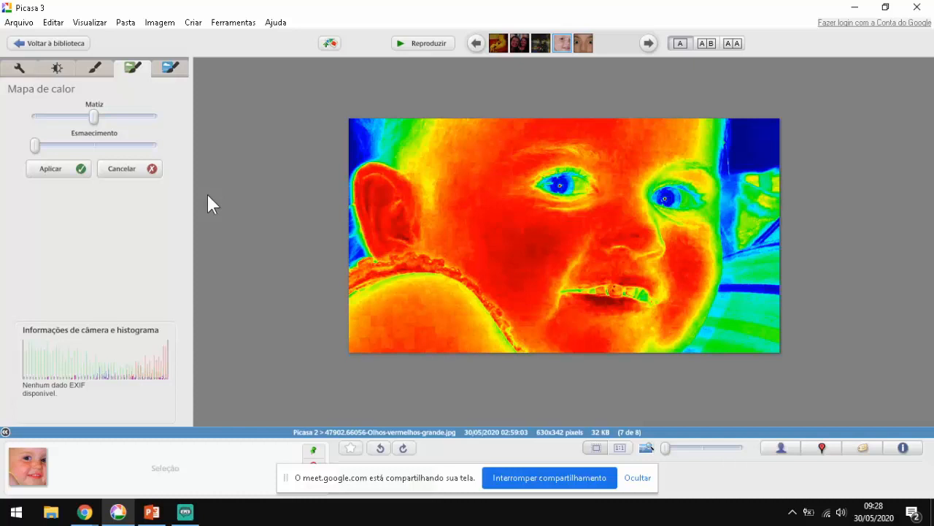
pyautogui.click(151, 170)
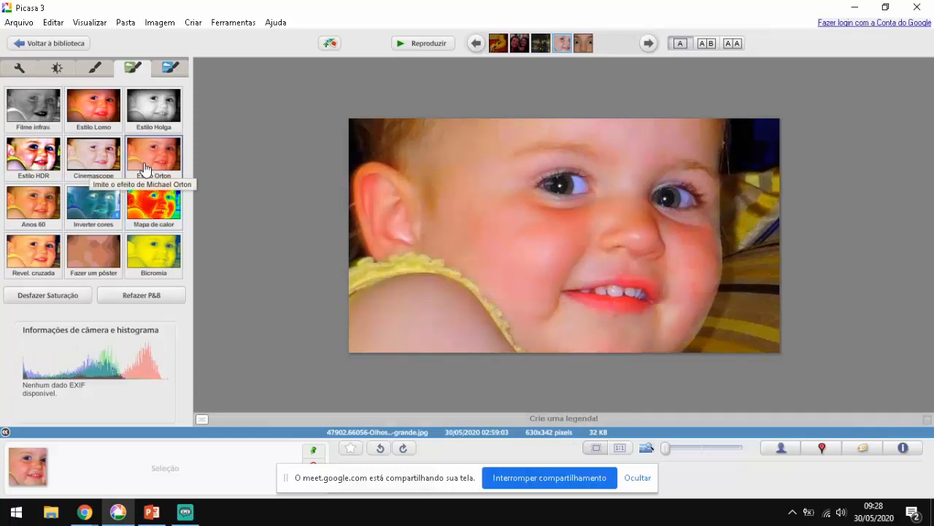
pyautogui.click(33, 157)
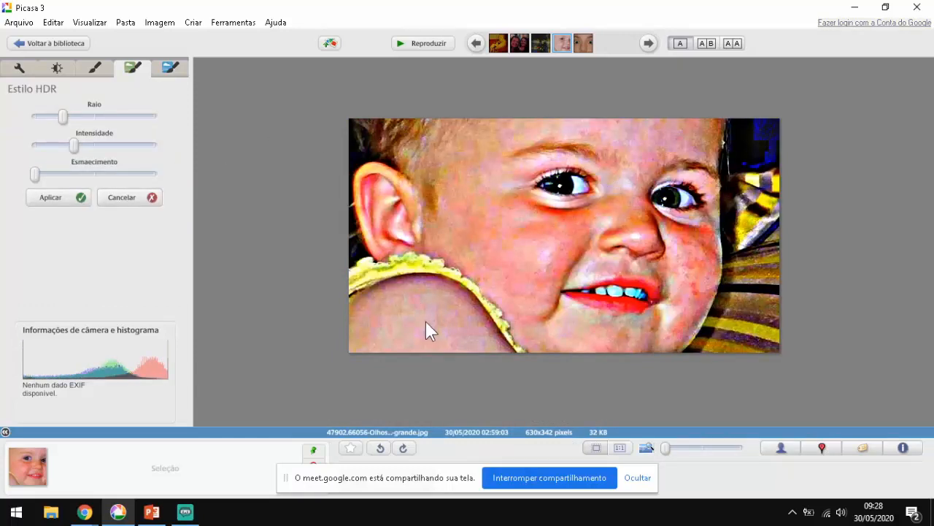
pyautogui.click(136, 201)
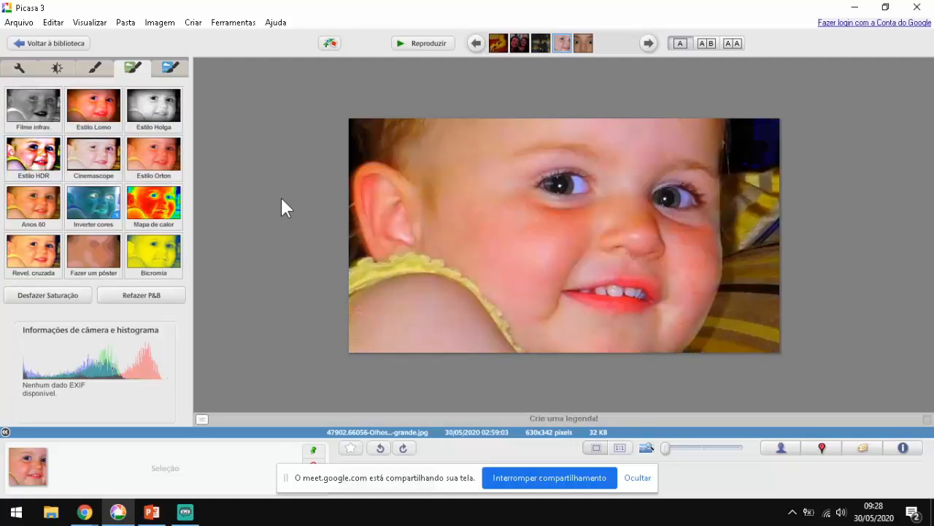
pyautogui.click(106, 110)
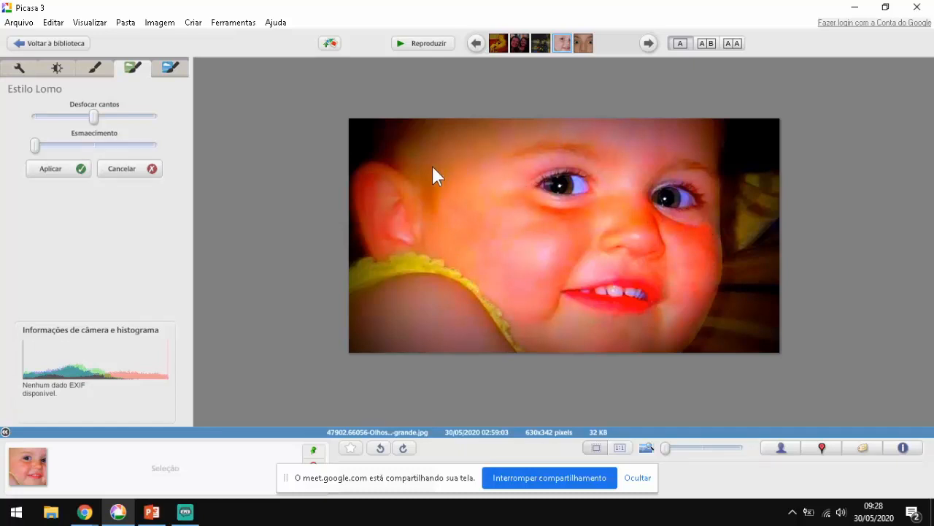
pyautogui.click(135, 170)
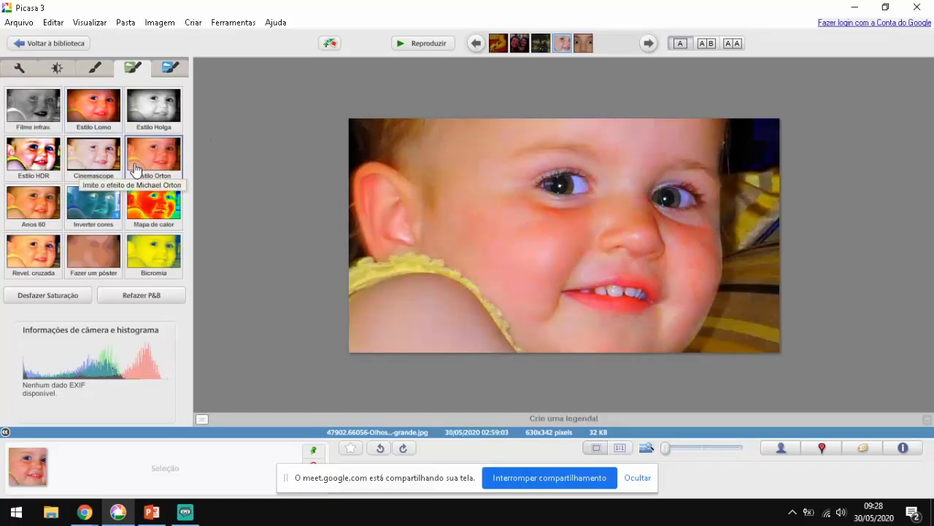
# - Apply the À mão livre effect to the baby photo with Raio about 60%, maximum Intensidade and no Esmaecimento, and save the photo
pyautogui.click(172, 68)
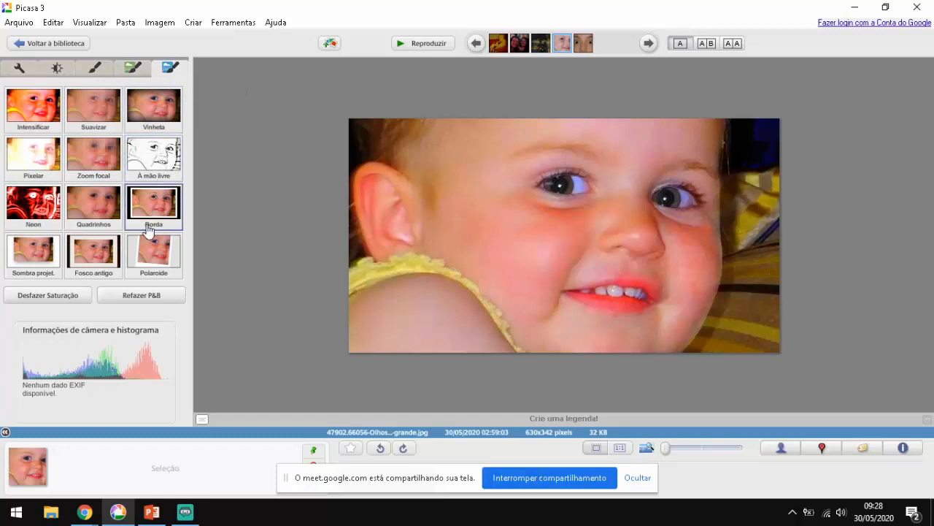
pyautogui.click(152, 166)
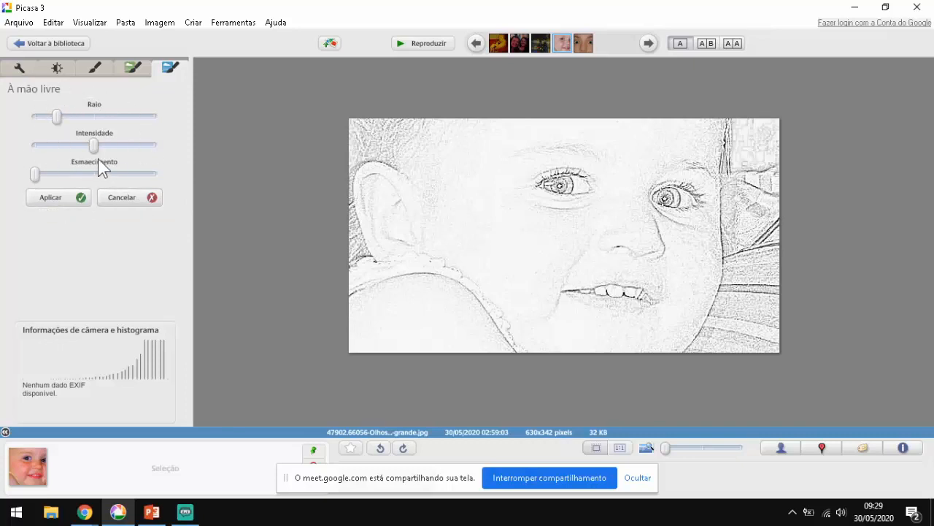
pyautogui.moveTo(96, 148); pyautogui.dragTo(151, 150)
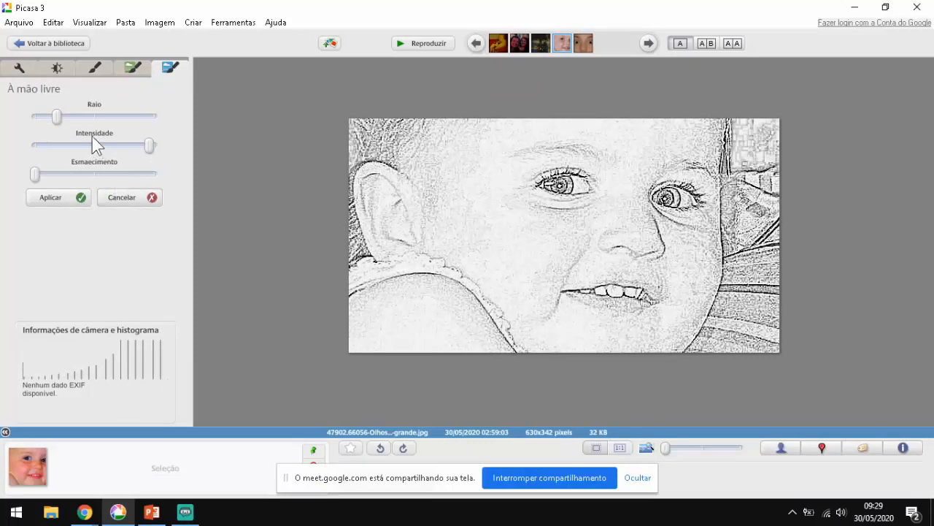
pyautogui.moveTo(76, 113); pyautogui.dragTo(83, 113)
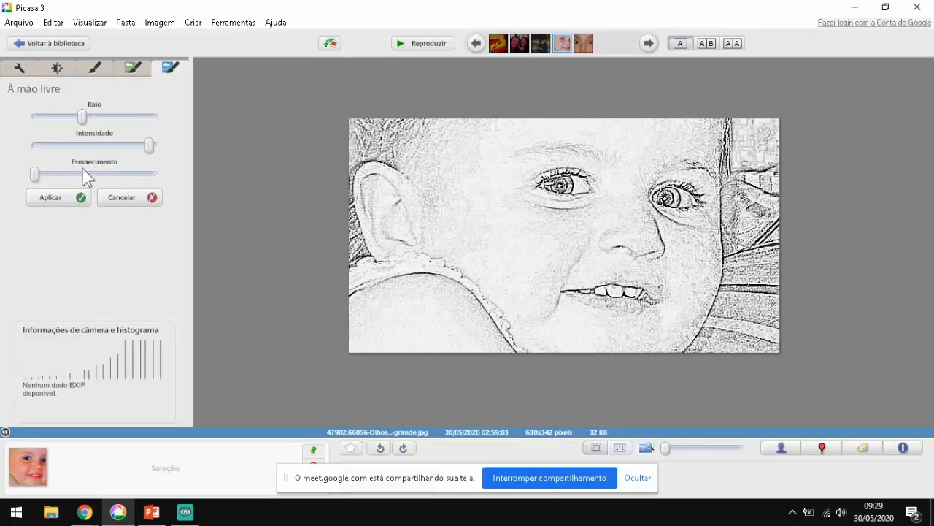
pyautogui.moveTo(37, 177); pyautogui.dragTo(178, 172)
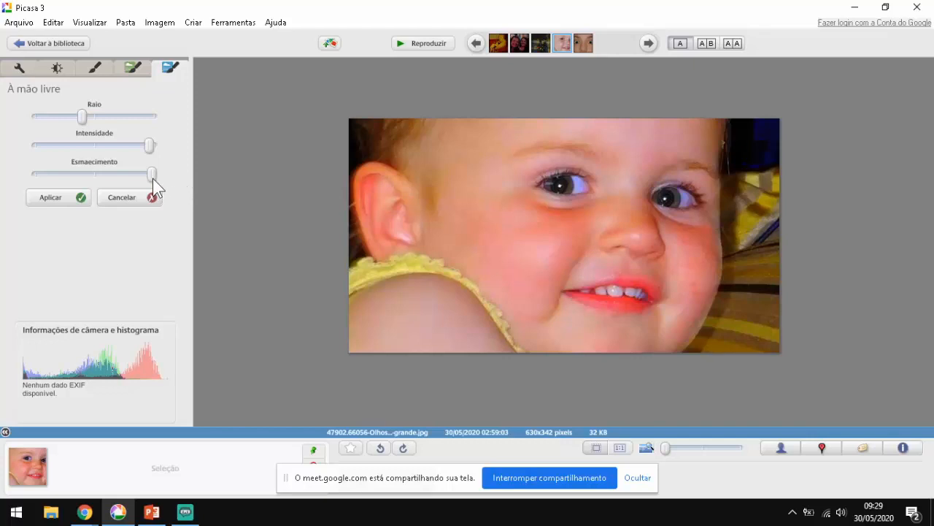
pyautogui.moveTo(153, 179); pyautogui.dragTo(31, 170)
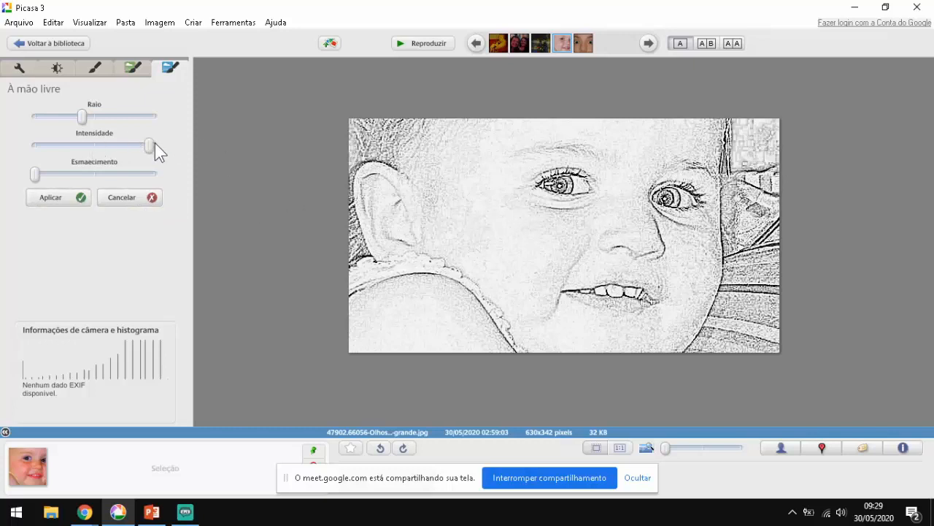
pyautogui.moveTo(151, 143); pyautogui.dragTo(167, 144)
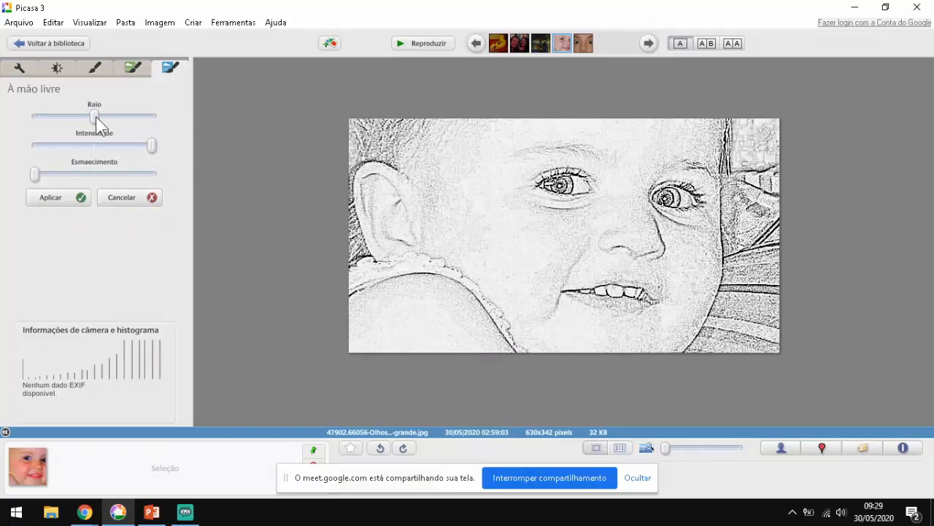
pyautogui.moveTo(95, 117); pyautogui.dragTo(106, 117)
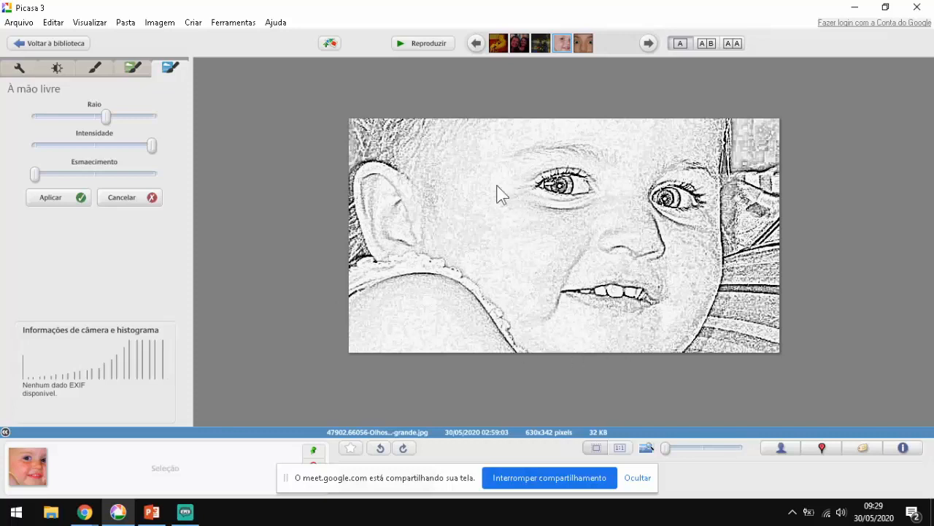
pyautogui.click(38, 198)
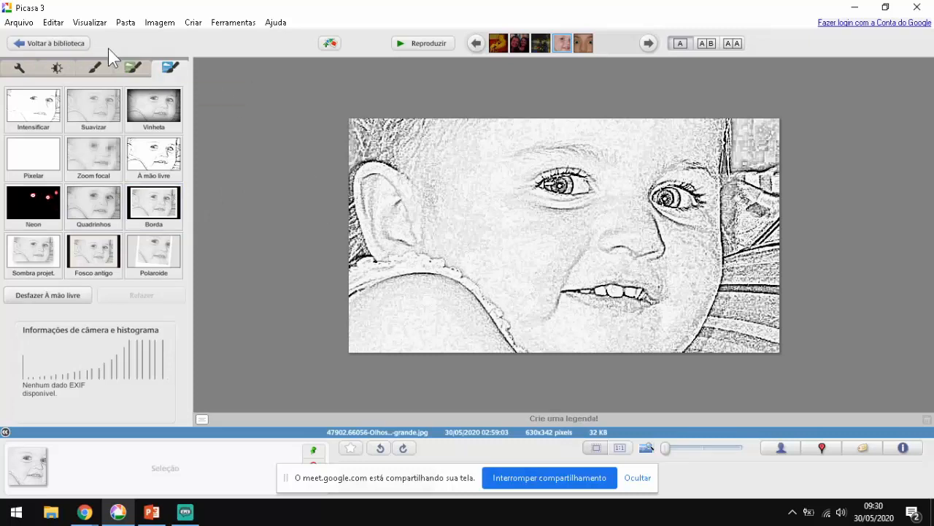
pyautogui.hotkey('ctrl', 's')
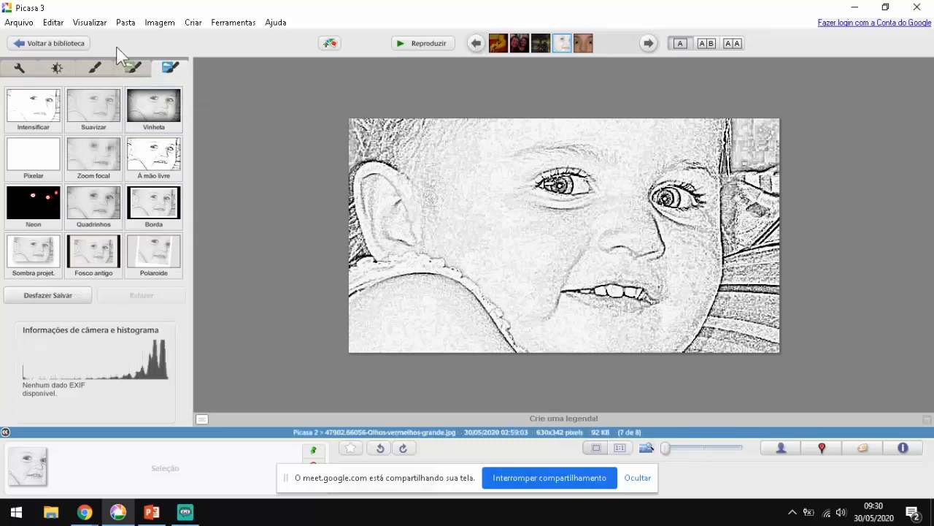
# - Check the saved baby sketch in the library and in the editor, ending back in the library
pyautogui.click(64, 46)
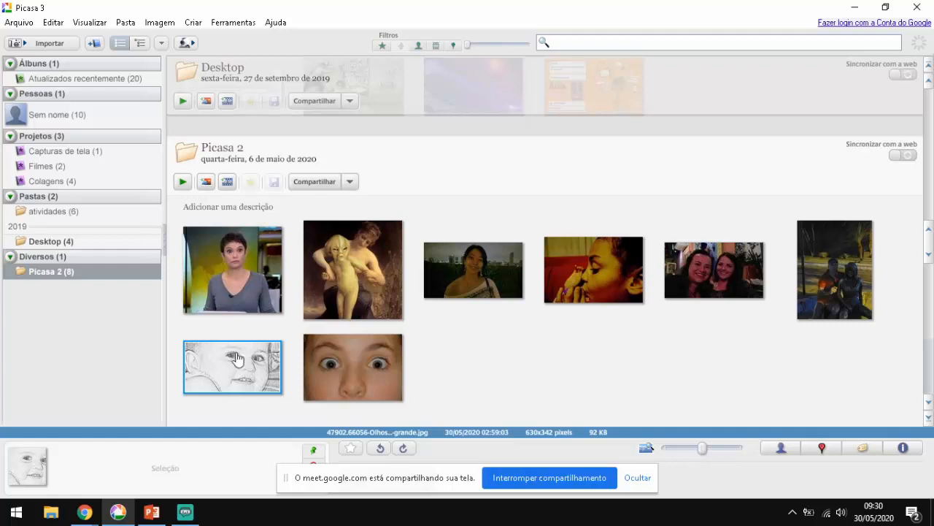
pyautogui.doubleClick(260, 366)
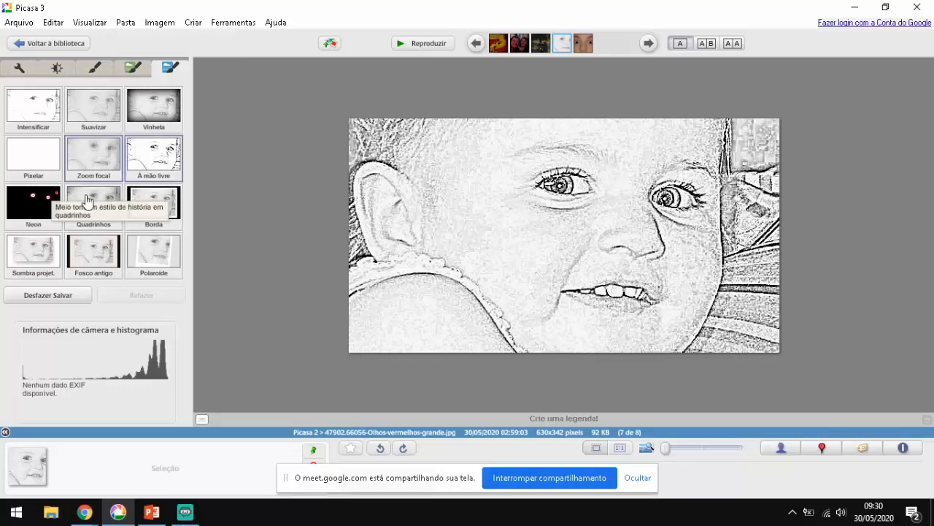
pyautogui.click(67, 45)
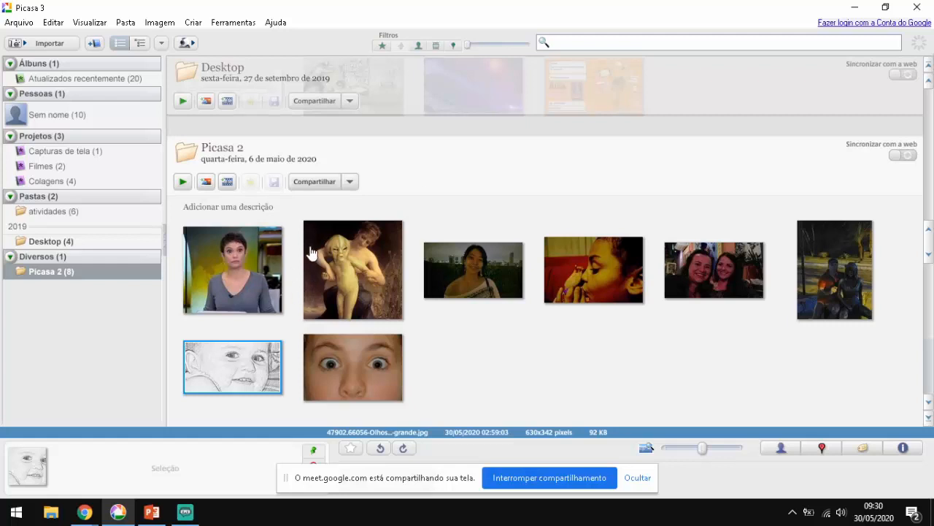
# - Open 2.JPG from the Picasa 2 folder, start the Texto tool and look at the available fonts
pyautogui.doubleClick(256, 289)
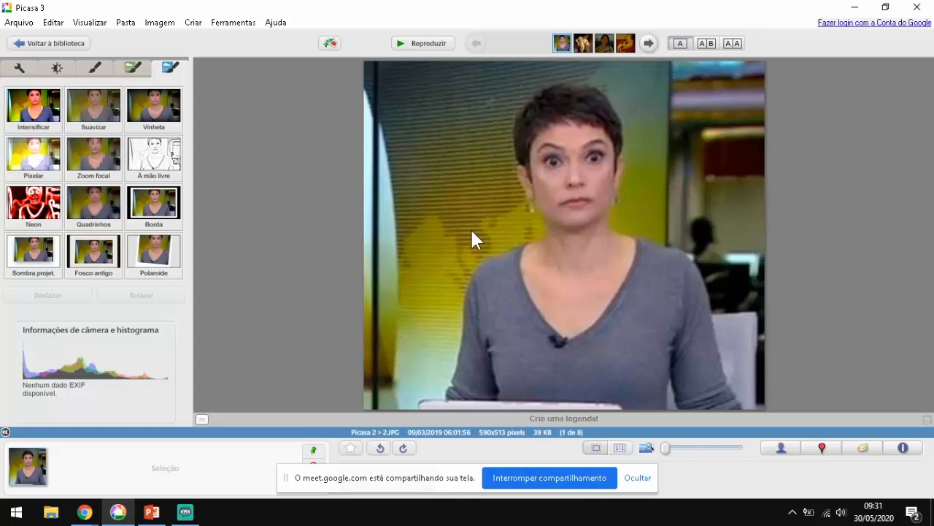
pyautogui.click(17, 70)
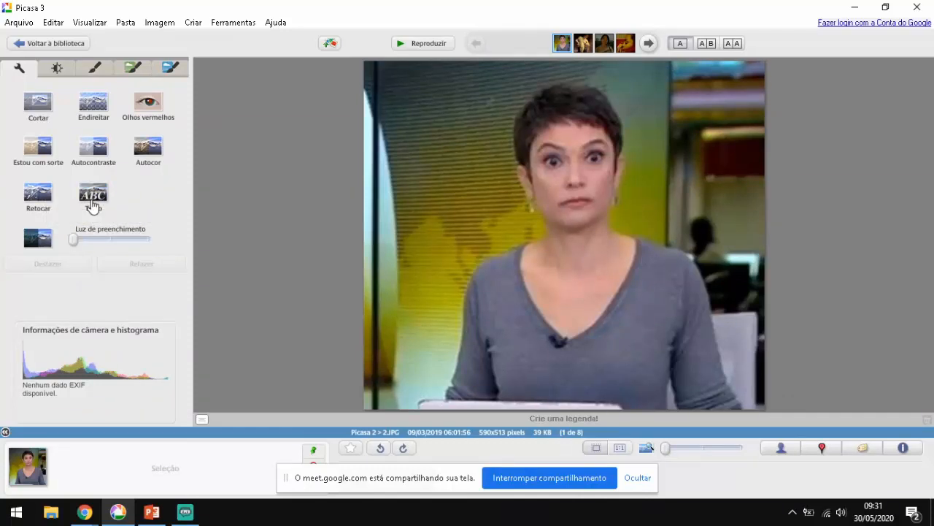
pyautogui.click(93, 197)
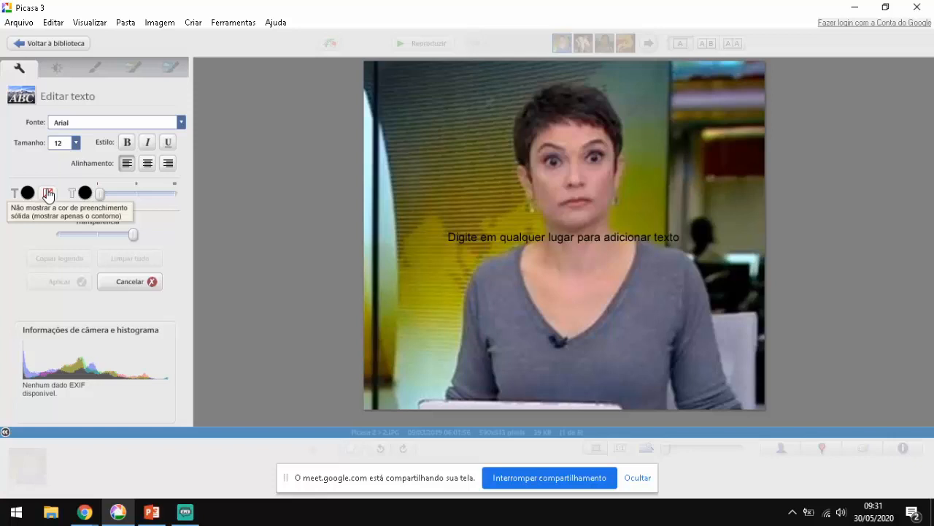
pyautogui.click(72, 124)
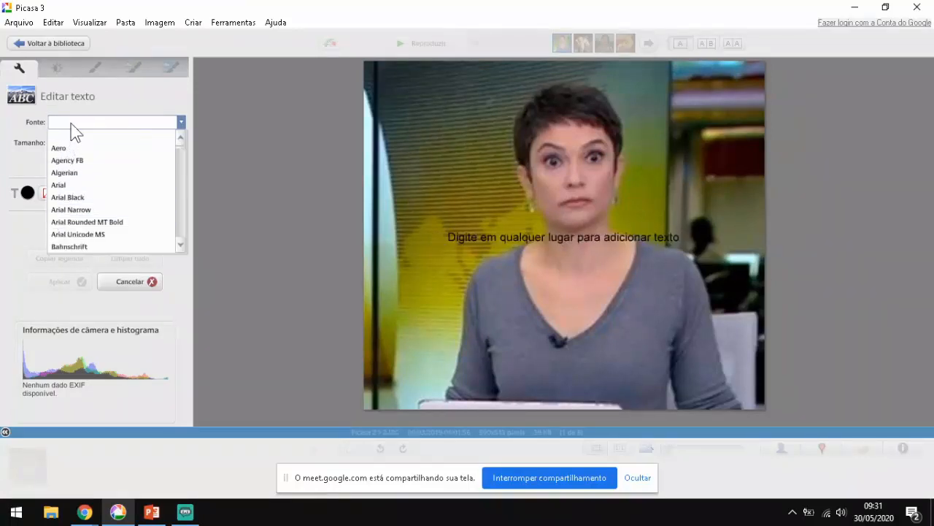
pyautogui.click(74, 125)
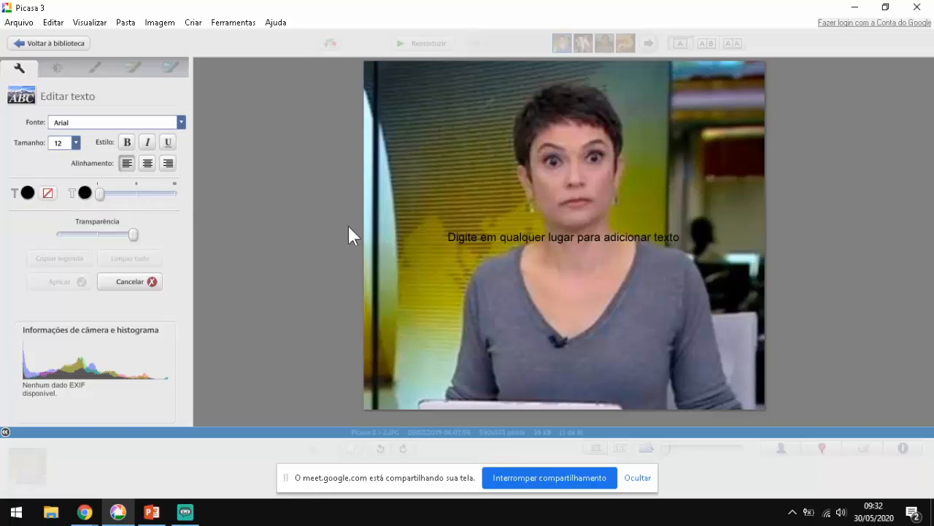
# - Enter the caption "Caramba, já são 09h, tenho que correr para não perder a live de hoje!" over the photo
pyautogui.click(469, 245)
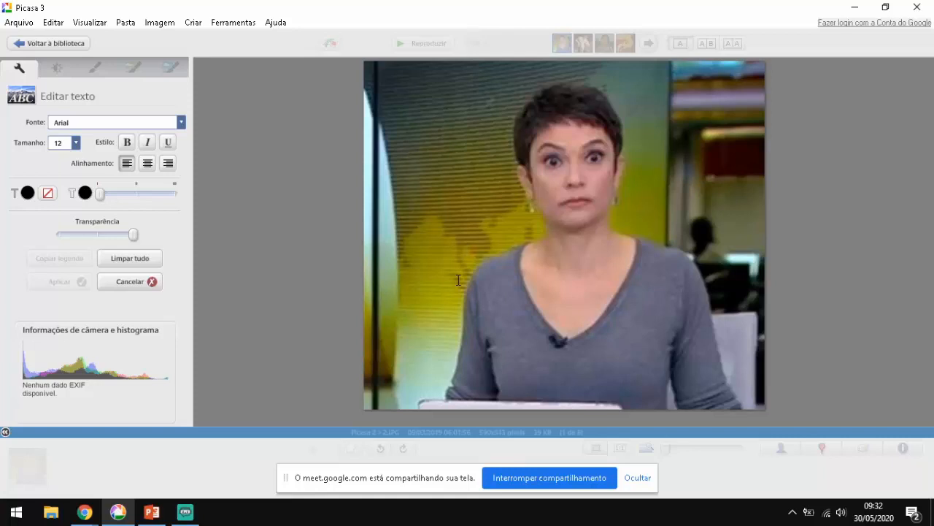
pyautogui.click(459, 280)
pyautogui.write('Ca')
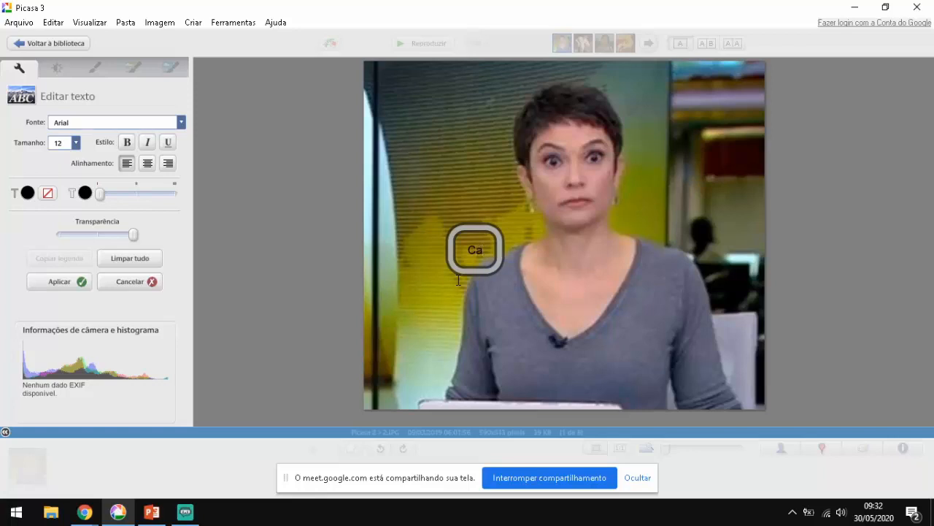
pyautogui.write('ramba')
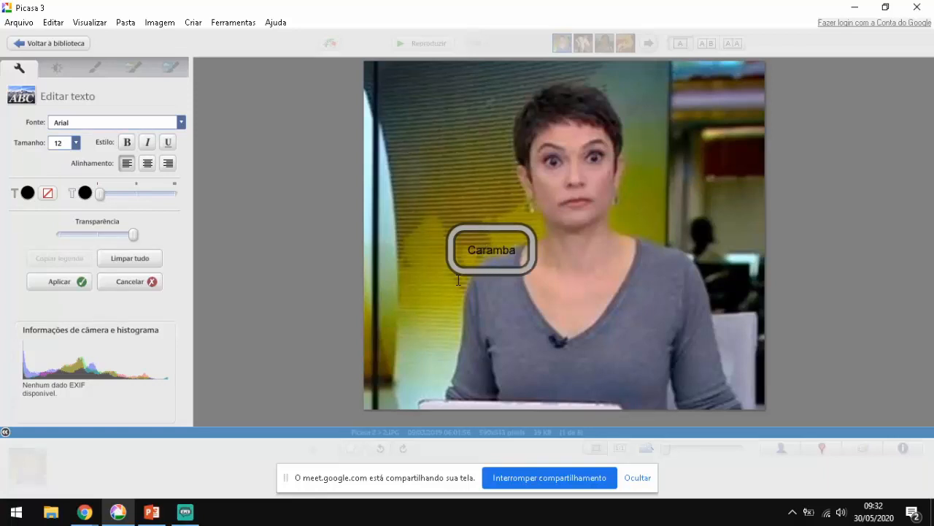
pyautogui.write(', já s')
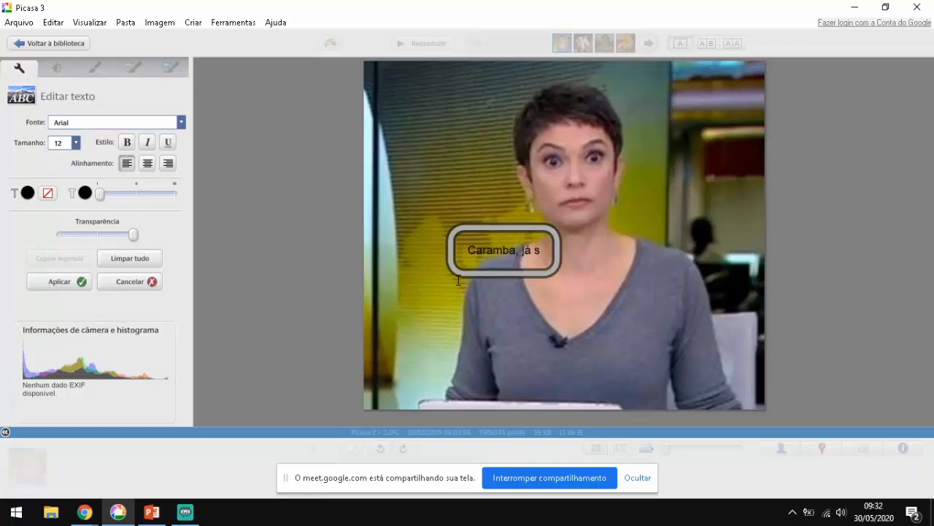
pyautogui.write('ão 09h')
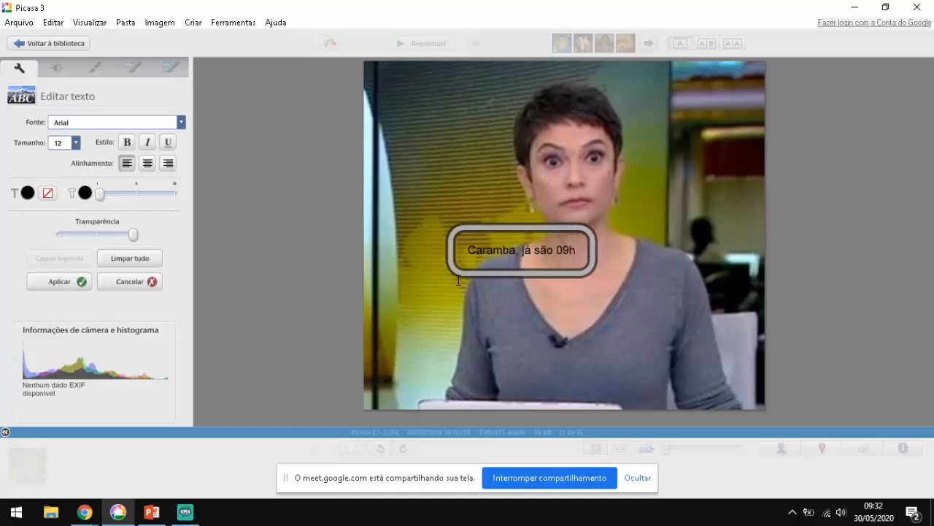
pyautogui.write(', tenho')
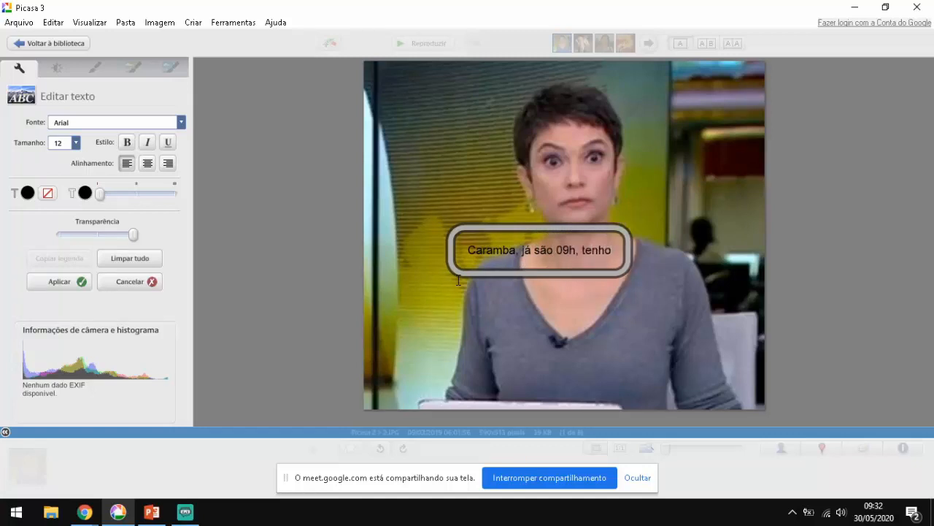
pyautogui.write(' que correr')
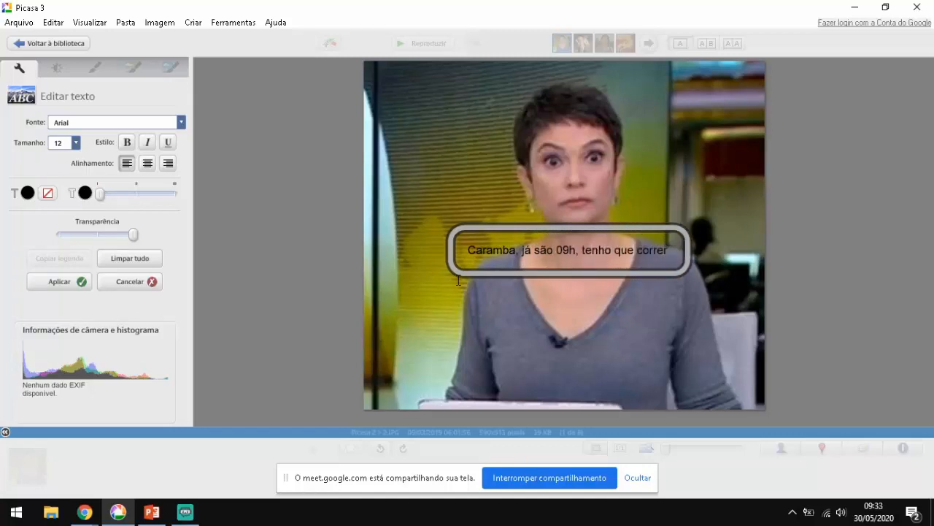
pyautogui.write(' para não per')
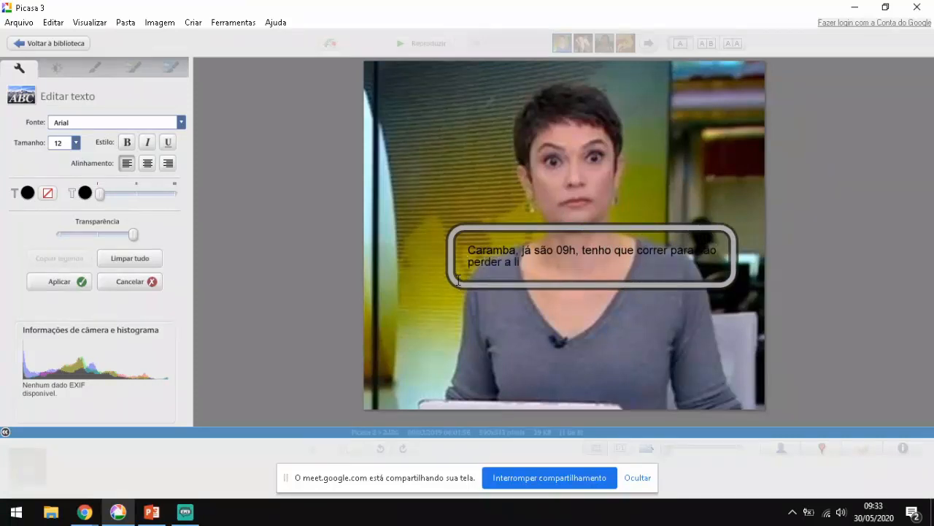
pyautogui.write('der a live de hoje!')
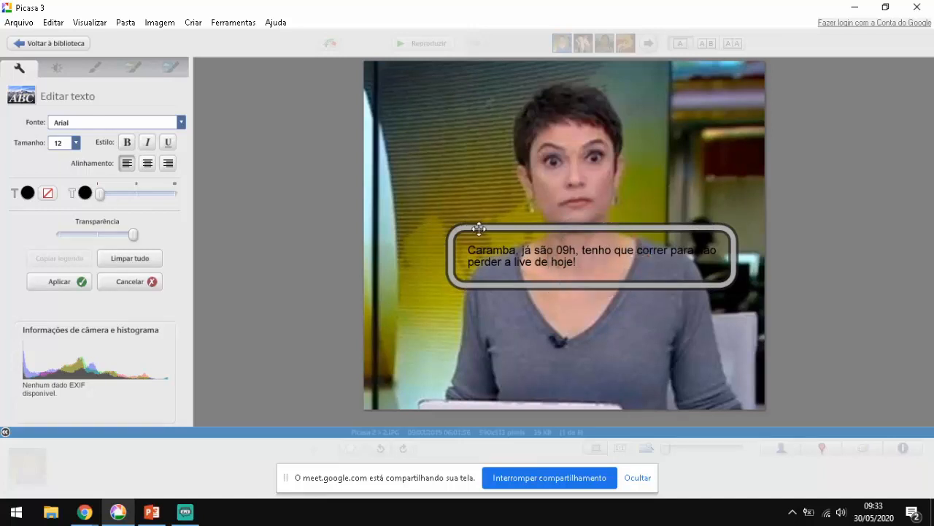
# - Move the caption toward the photo's lower part and enlarge it to span nearly the full photo width
pyautogui.moveTo(477, 226); pyautogui.dragTo(405, 217)
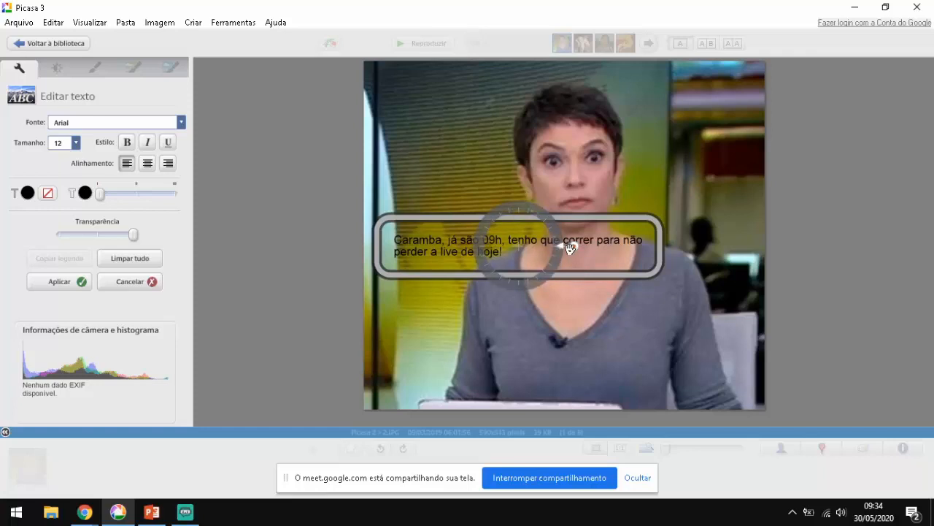
pyautogui.moveTo(570, 246); pyautogui.dragTo(649, 313)
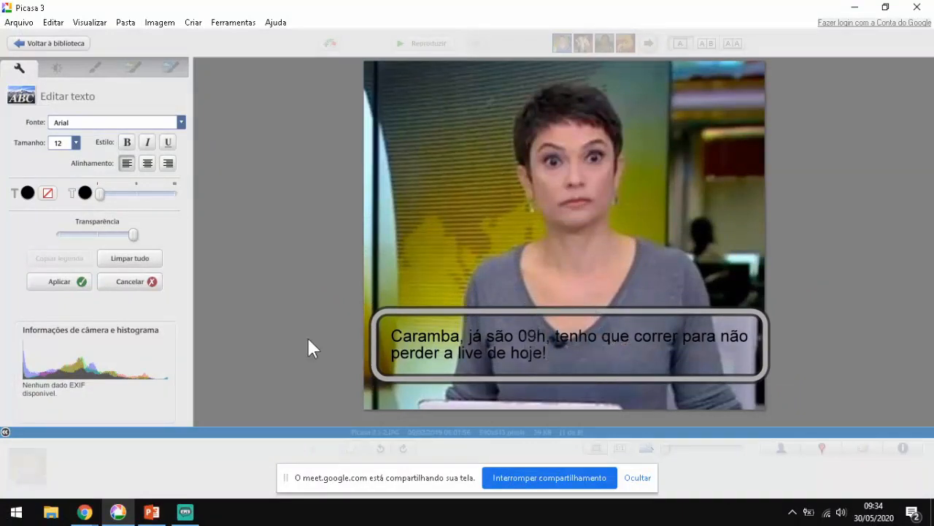
# - Switch to the Google Meet call in Chrome and admit the participant waiting to join, ending back in Picasa
pyautogui.moveTo(91, 509)
pyautogui.click(74, 451)
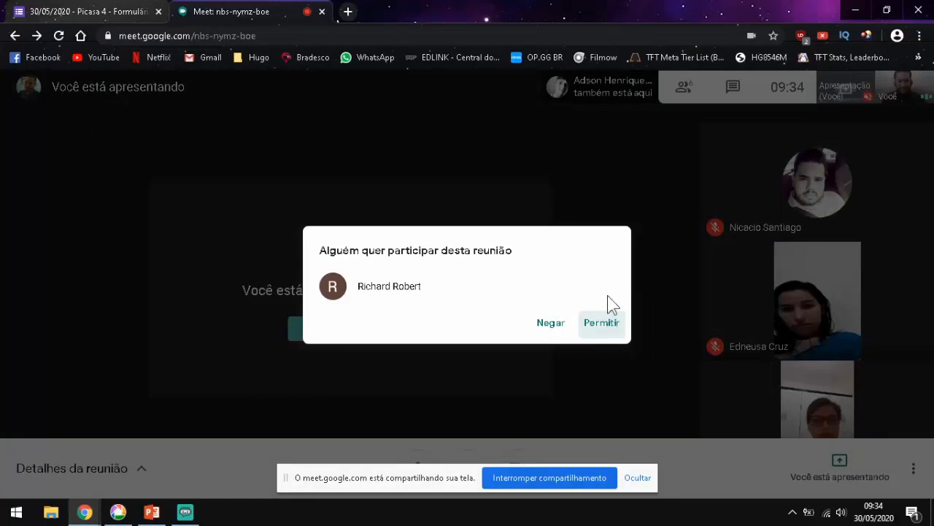
pyautogui.click(610, 320)
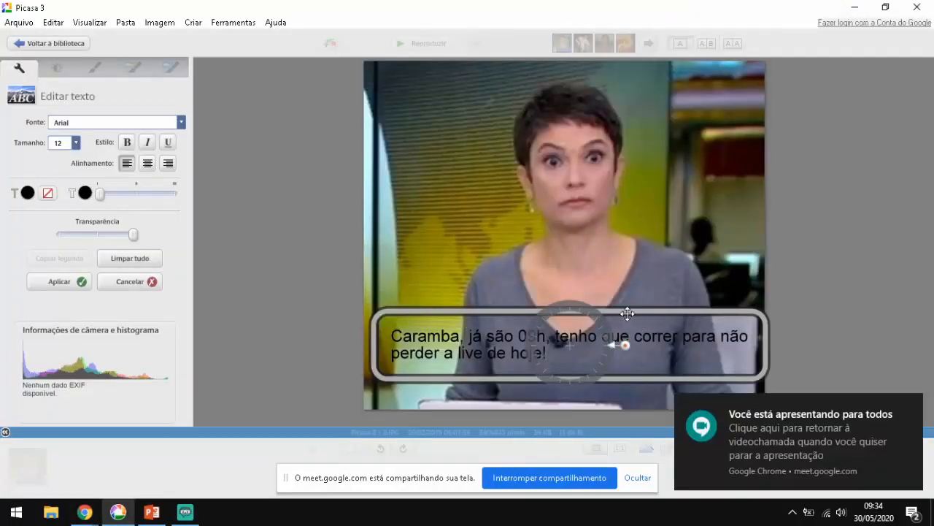
# - Move the caption slightly lower, just above the desk at the photo's lower edge
pyautogui.moveTo(626, 313)
pyautogui.mouseDown()
pyautogui.moveTo(626, 292)
pyautogui.moveTo(626, 328)
pyautogui.mouseUp()
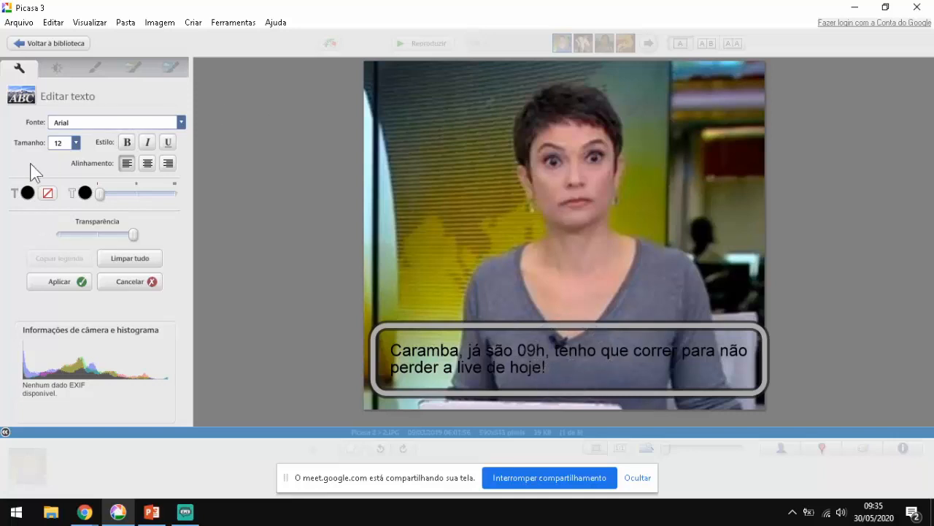
# - Try a white fill and thicker black outlines on the caption, ending with black text at the minimum outline
pyautogui.click(32, 192)
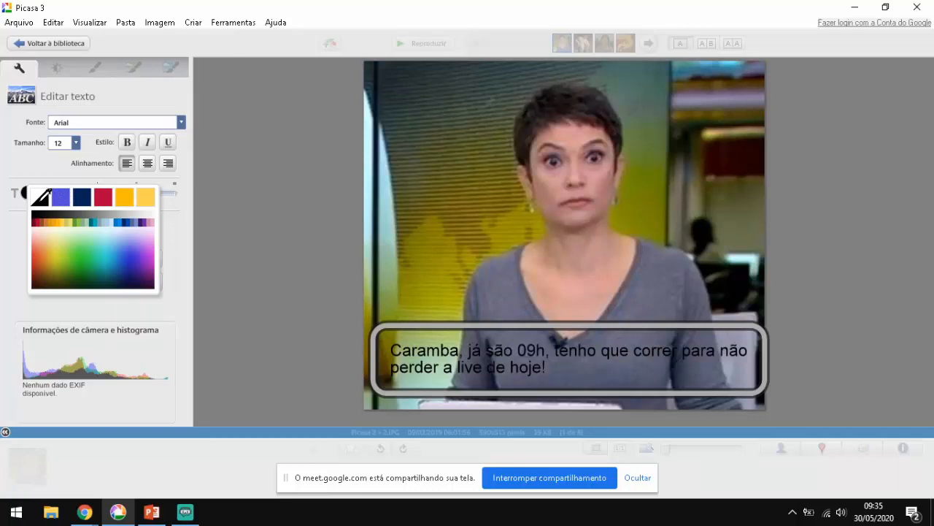
pyautogui.click(40, 197)
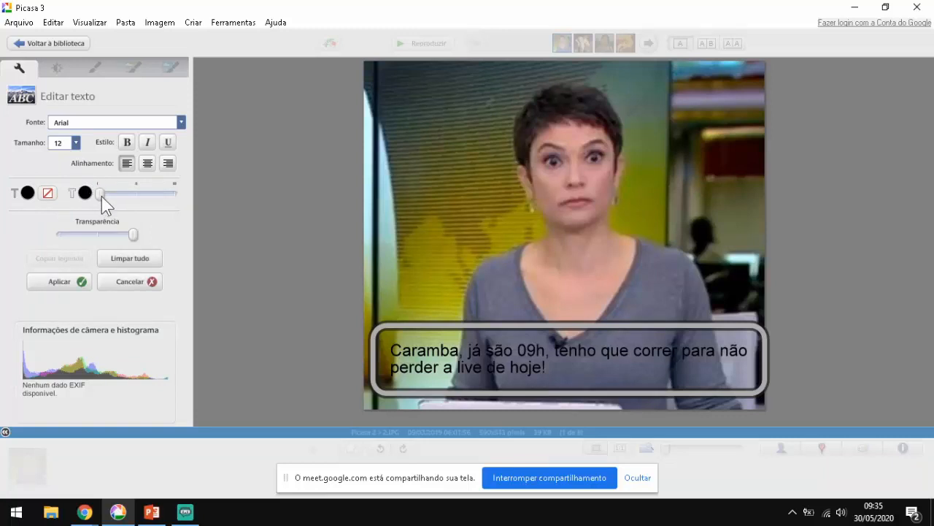
pyautogui.moveTo(101, 196); pyautogui.dragTo(134, 196)
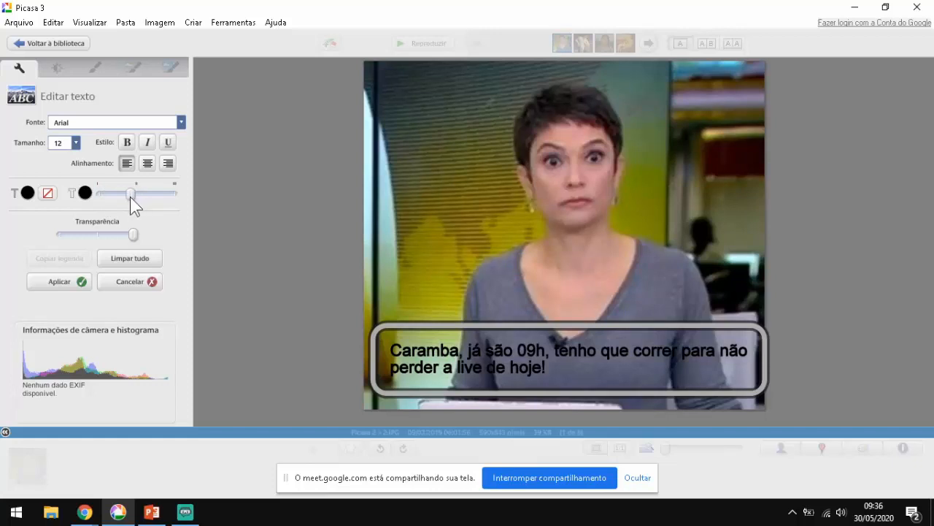
pyautogui.click(27, 192)
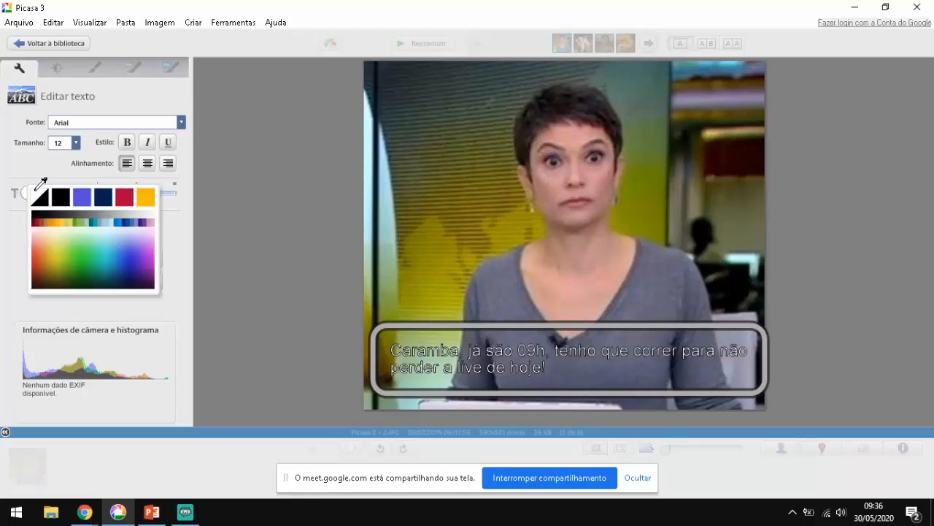
pyautogui.click(35, 190)
pyautogui.moveTo(132, 195)
pyautogui.mouseDown()
pyautogui.moveTo(149, 195)
pyautogui.moveTo(138, 196)
pyautogui.mouseUp()
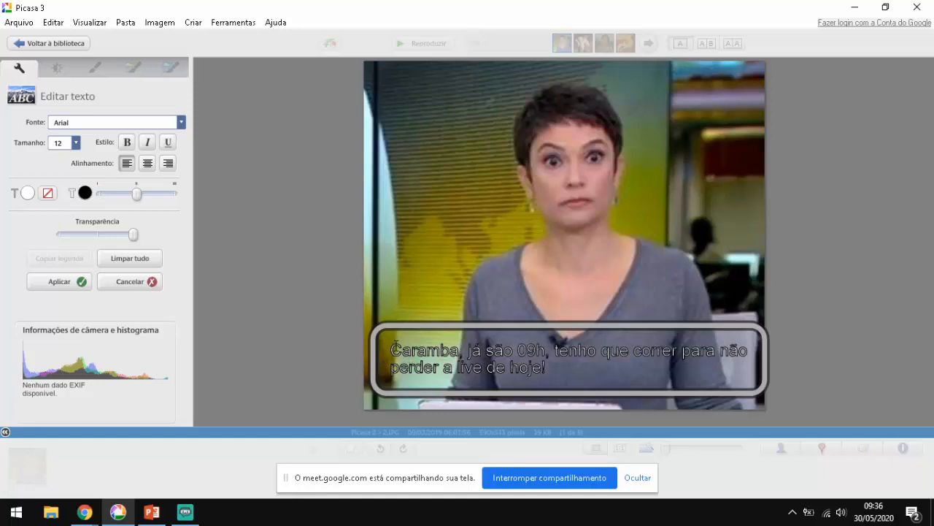
pyautogui.moveTo(140, 196); pyautogui.dragTo(96, 196)
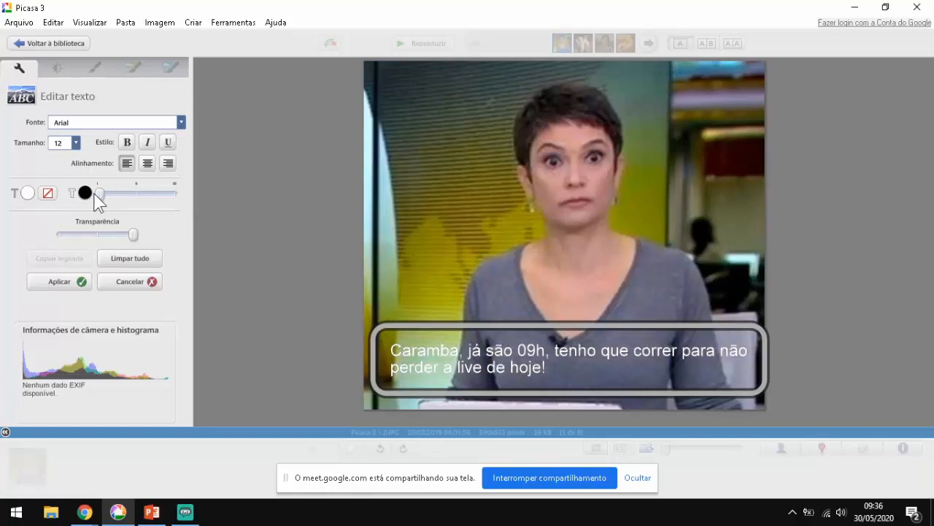
pyautogui.click(30, 191)
pyautogui.click(50, 192)
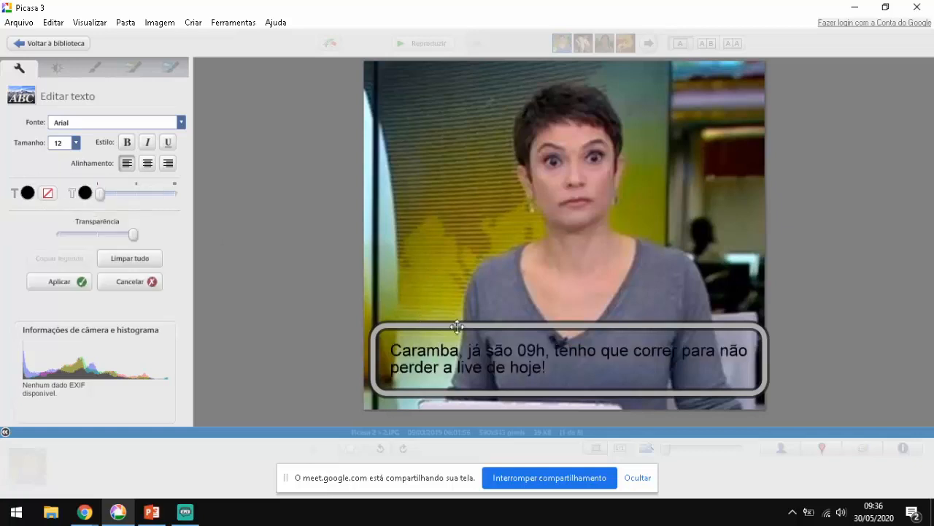
# - Make the caption bold, resize and reposition it to fit inside the photo's lower part, and apply the text
pyautogui.moveTo(612, 359)
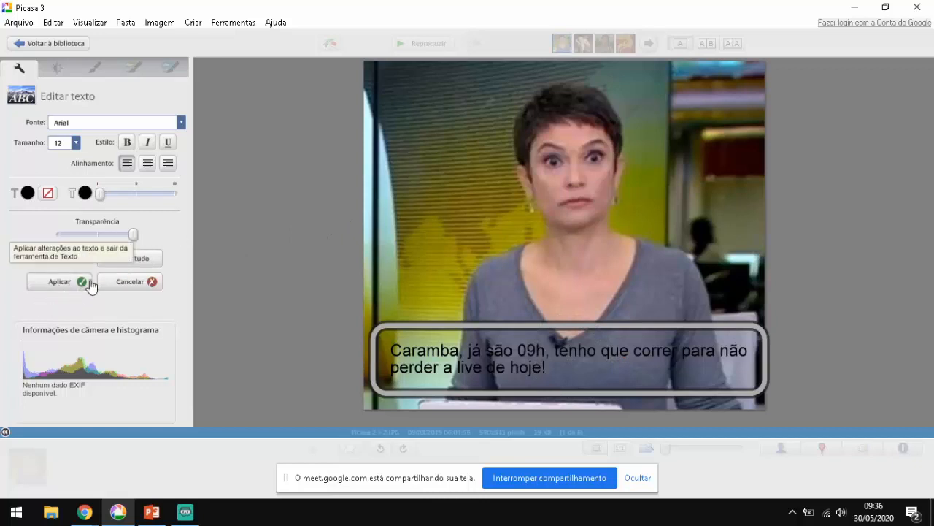
pyautogui.click(127, 143)
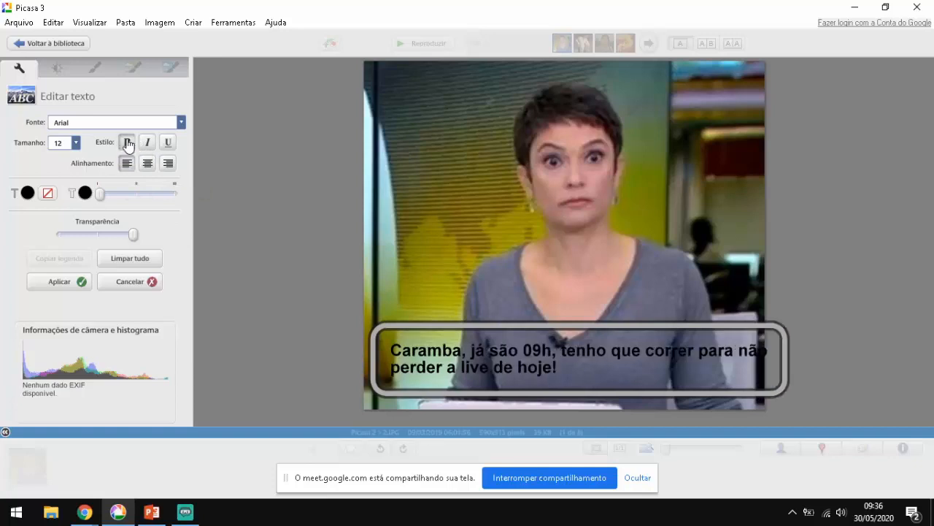
pyautogui.moveTo(651, 325); pyautogui.dragTo(641, 324)
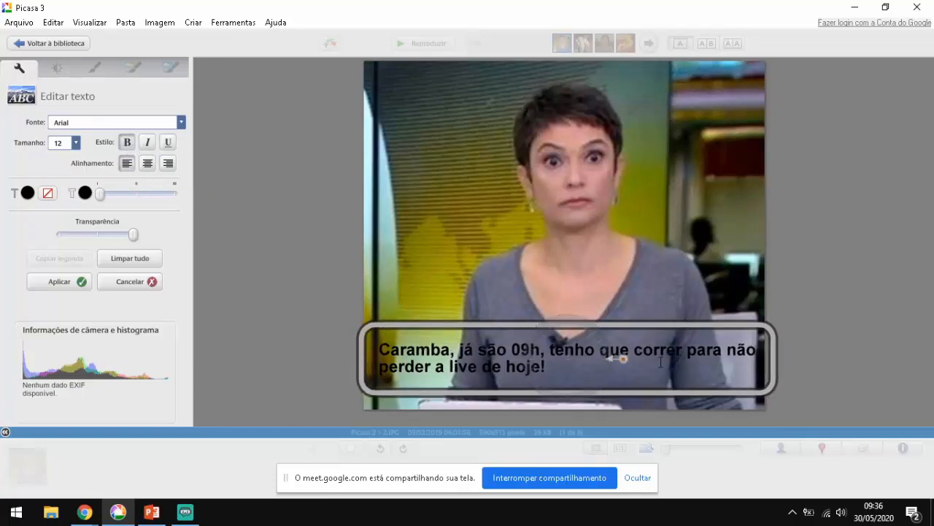
pyautogui.moveTo(624, 360); pyautogui.dragTo(618, 359)
pyautogui.moveTo(660, 334)
pyautogui.mouseDown()
pyautogui.moveTo(658, 281)
pyautogui.moveTo(650, 323)
pyautogui.mouseUp()
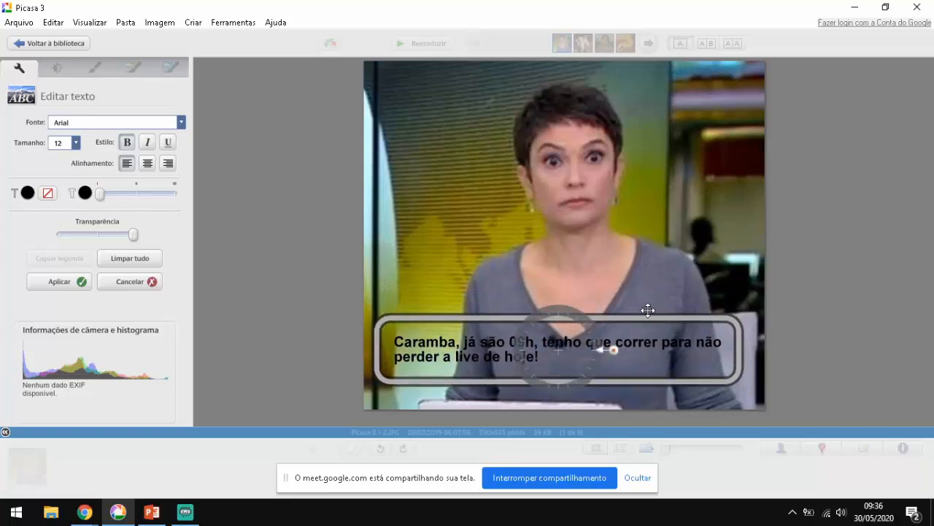
pyautogui.moveTo(617, 322); pyautogui.dragTo(616, 335)
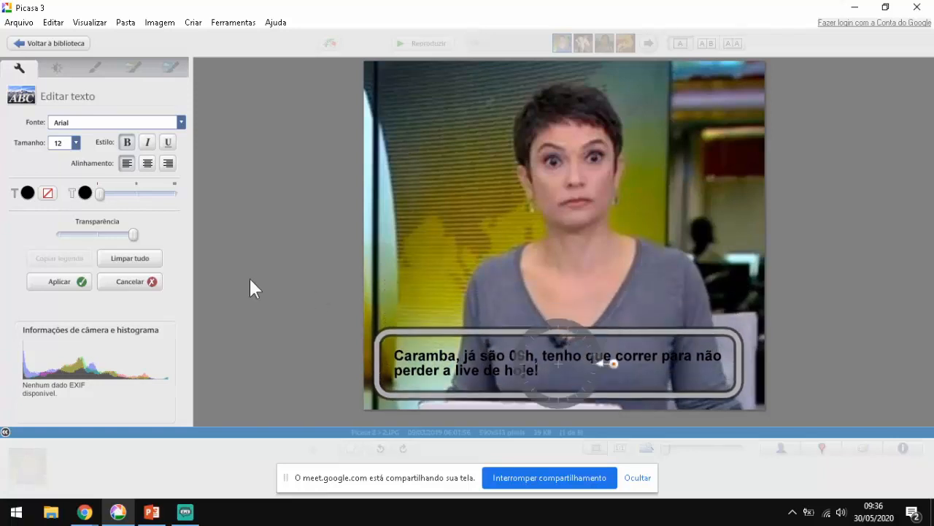
pyautogui.click(57, 282)
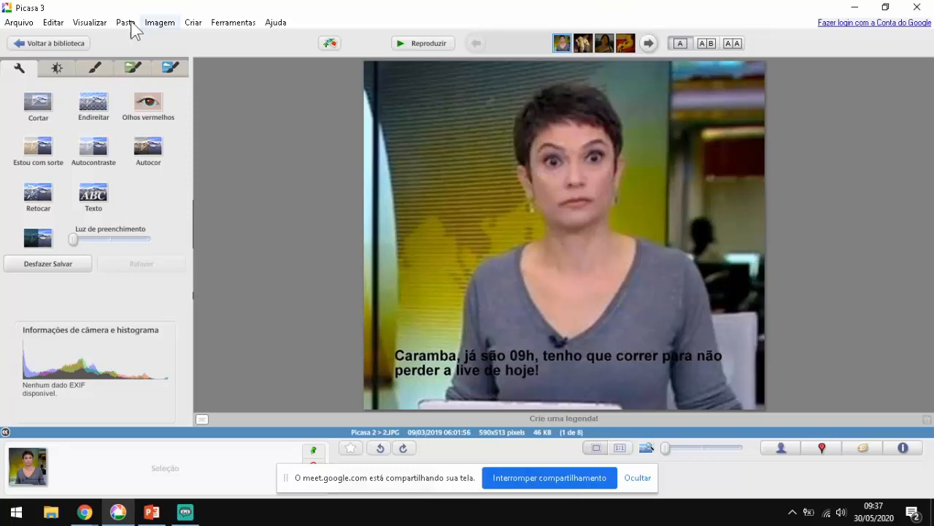
# - Open the next photo, 5.JPG, and enter the caption "Alienígena e sua mãe no jardim" near the painting's upper edge
pyautogui.click(584, 44)
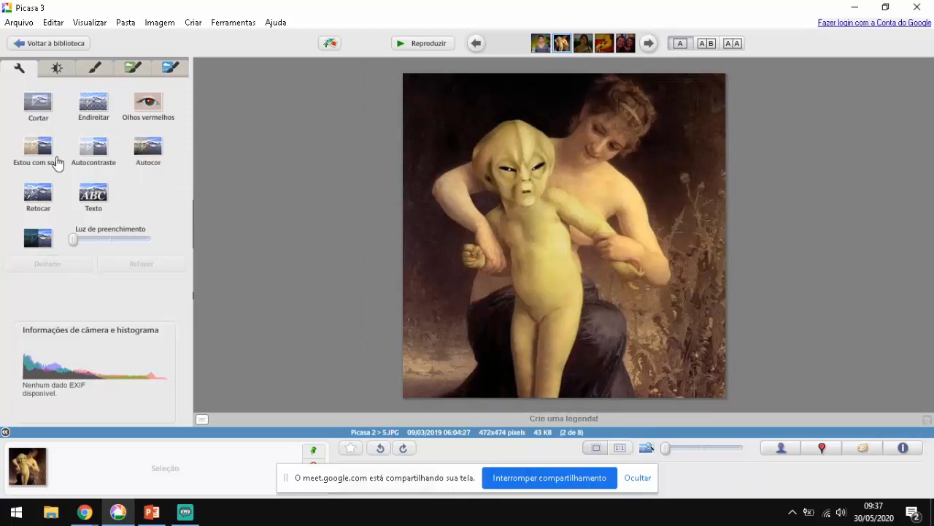
pyautogui.click(99, 196)
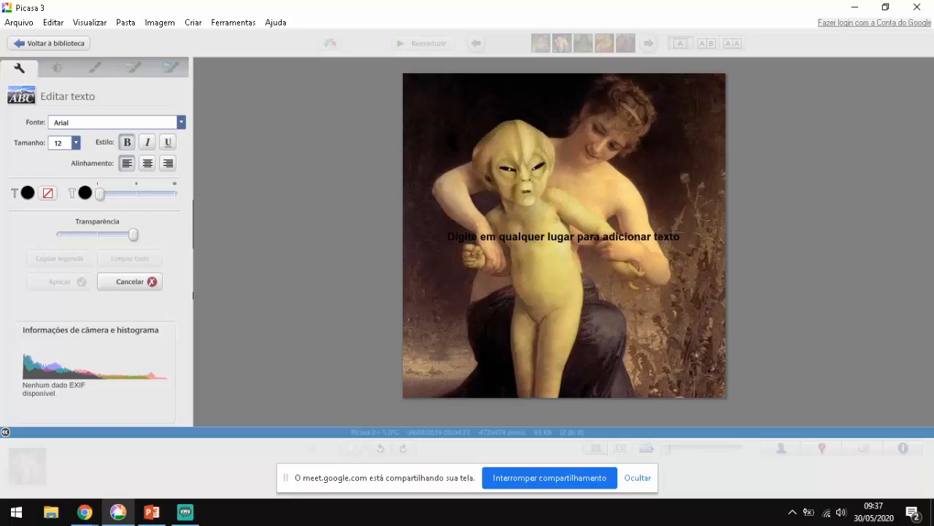
pyautogui.click(431, 98)
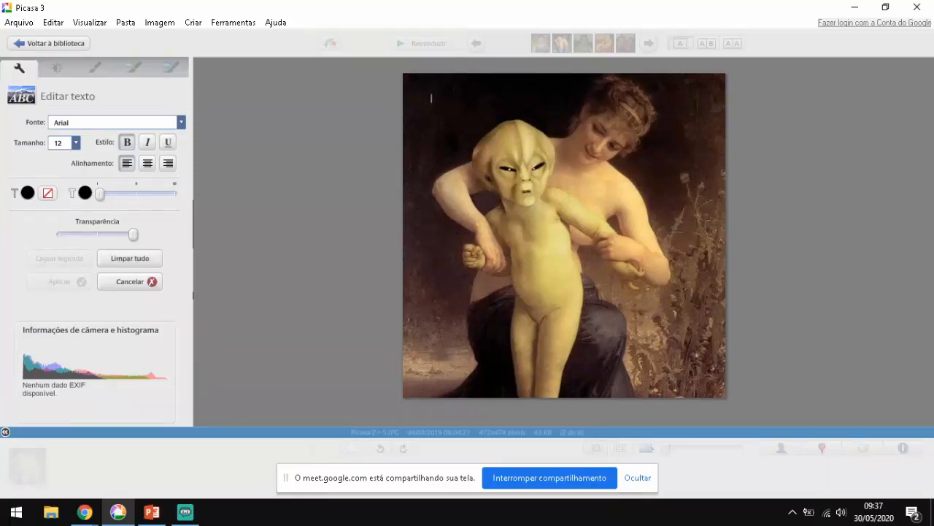
pyautogui.write('A')
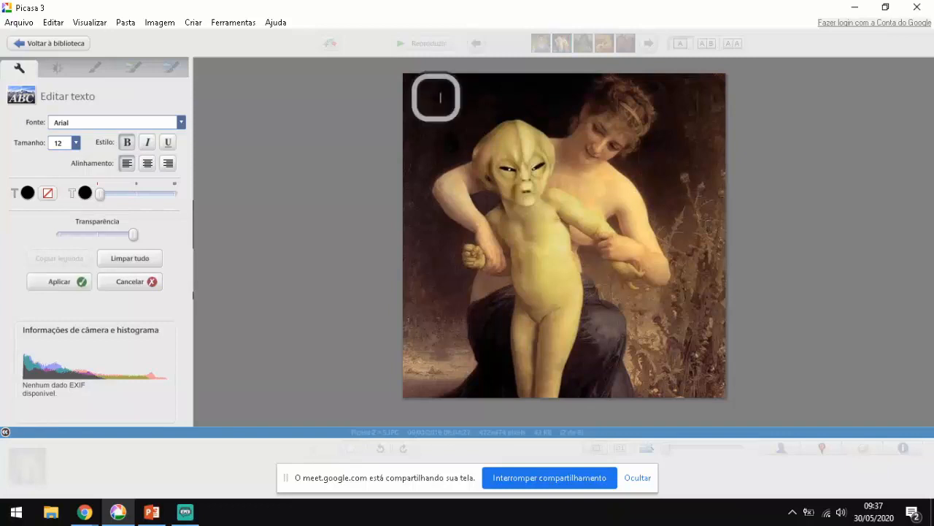
pyautogui.write('lienígena')
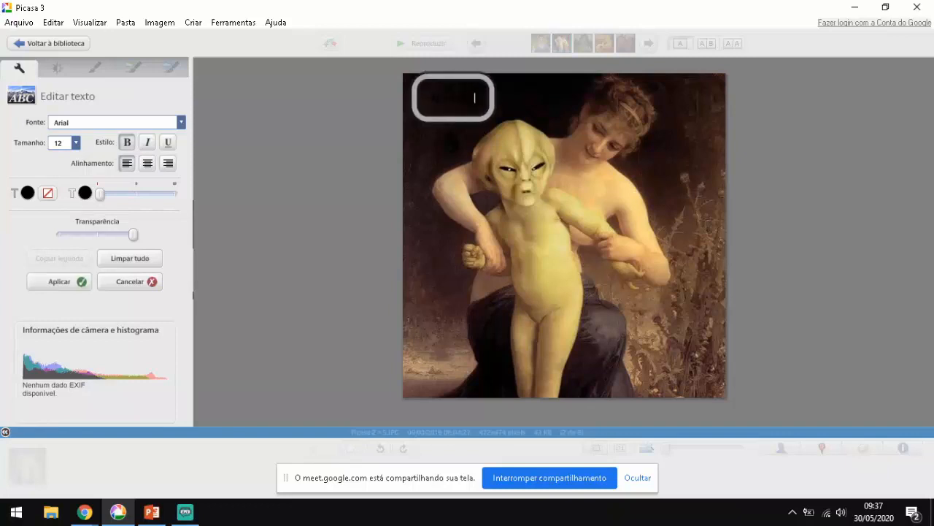
pyautogui.write(' e sua mãe')
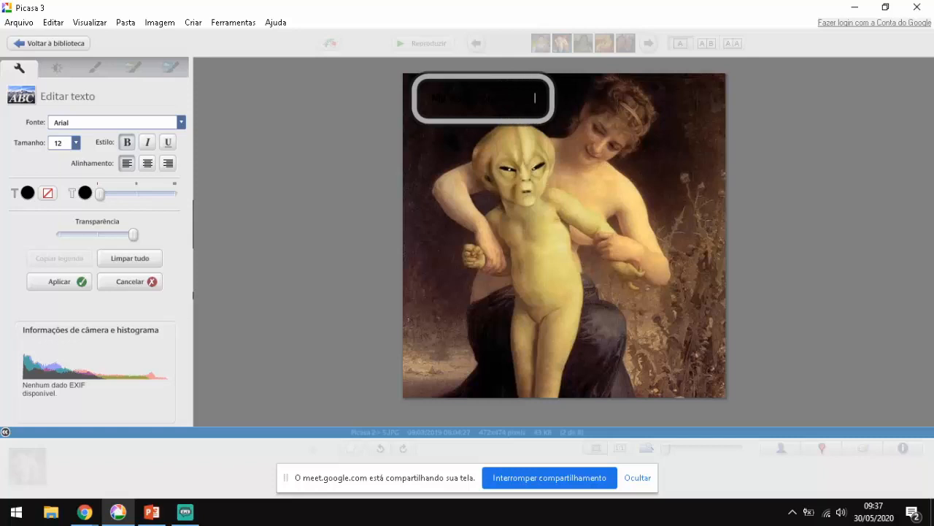
pyautogui.write(' no jardim')
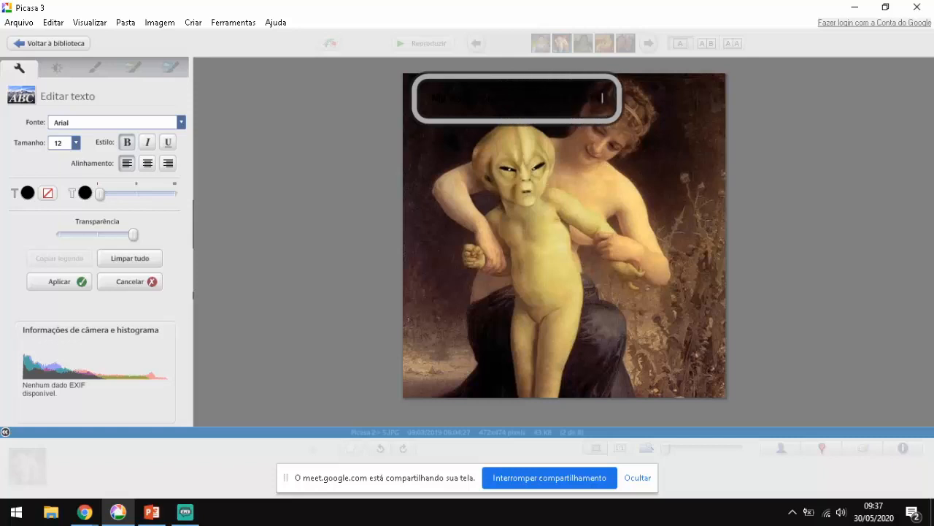
pyautogui.write('i')
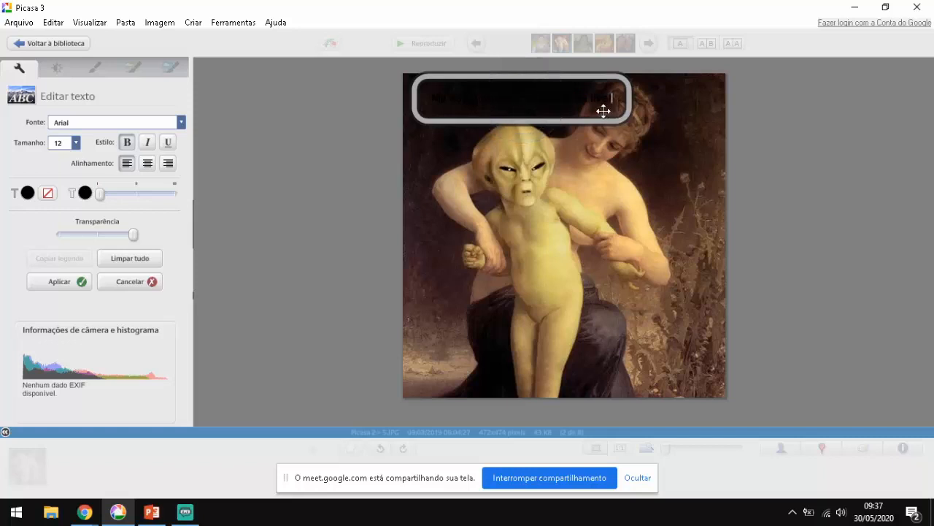
# - Set the caption's fill colour to white
pyautogui.click(28, 193)
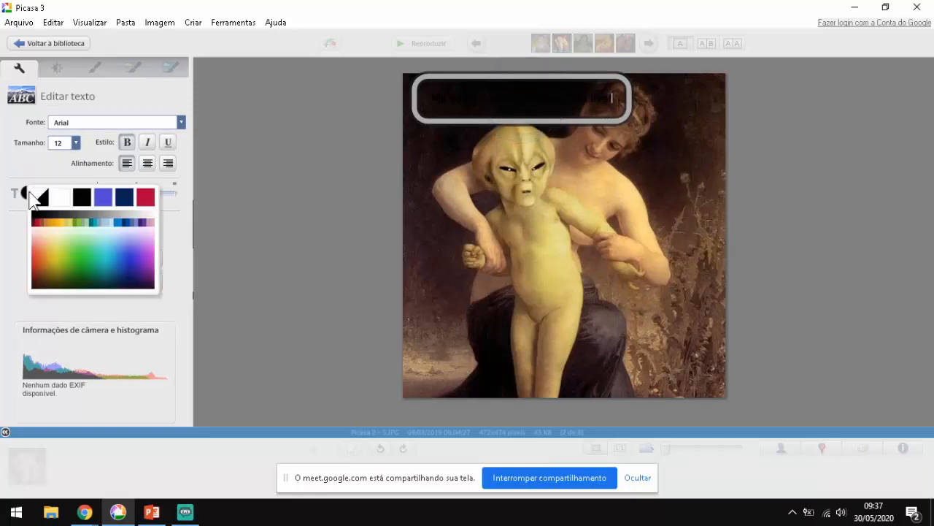
pyautogui.click(33, 197)
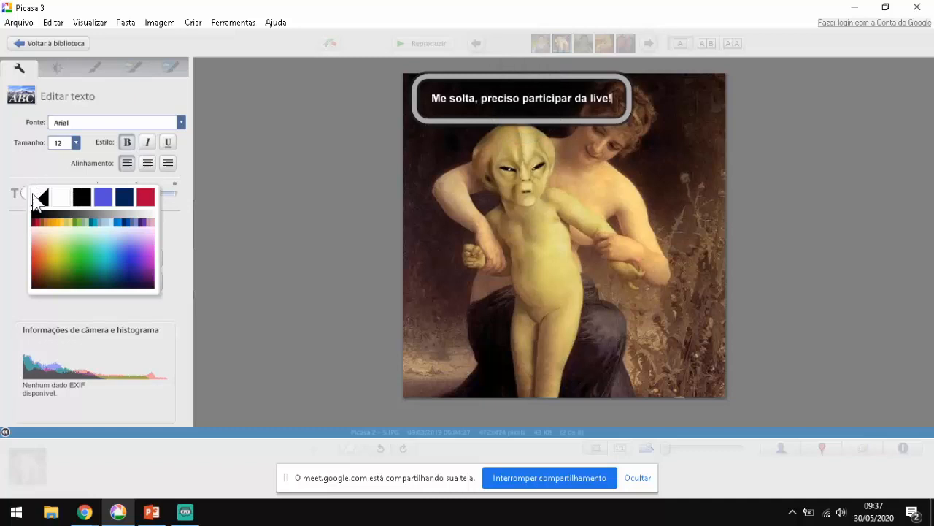
pyautogui.click(34, 198)
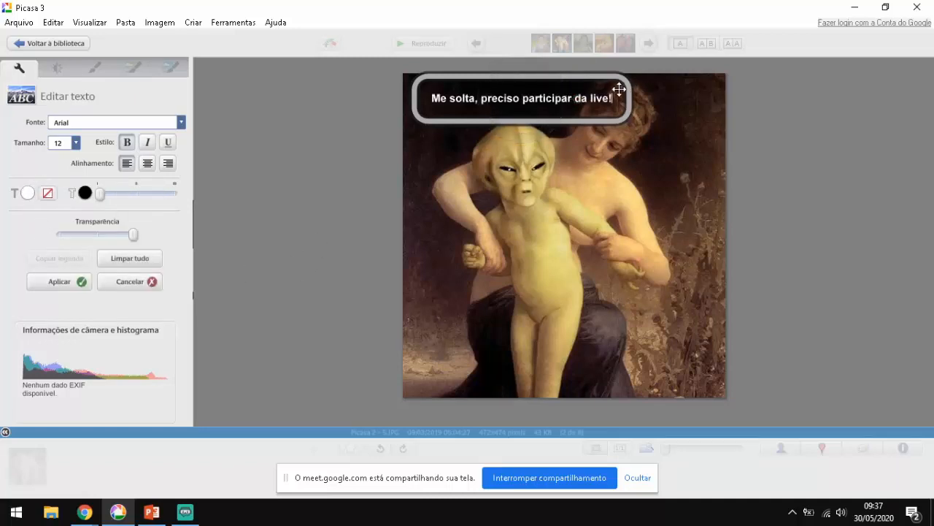
# - Enlarge the caption to span the painting's upper edge, apply the text and return to the photo library
pyautogui.moveTo(564, 103); pyautogui.dragTo(649, 79)
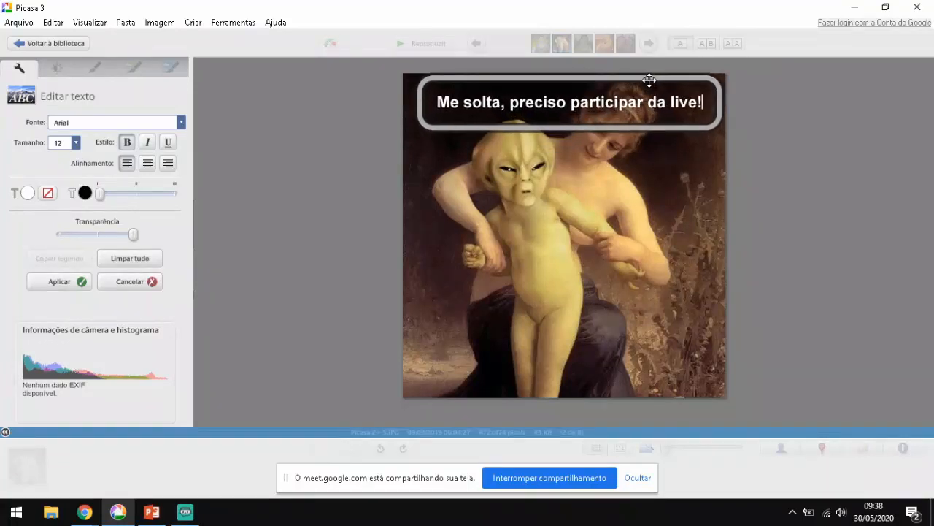
pyautogui.click(775, 103)
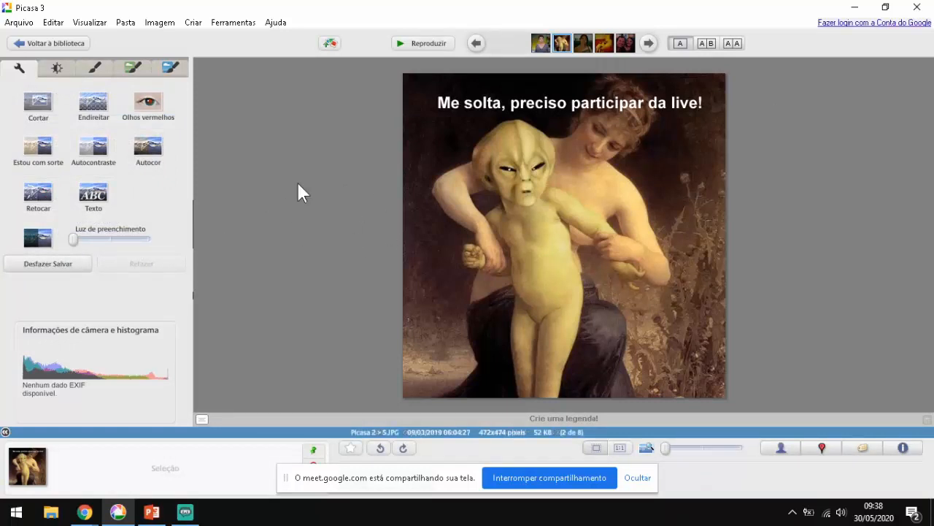
pyautogui.click(49, 43)
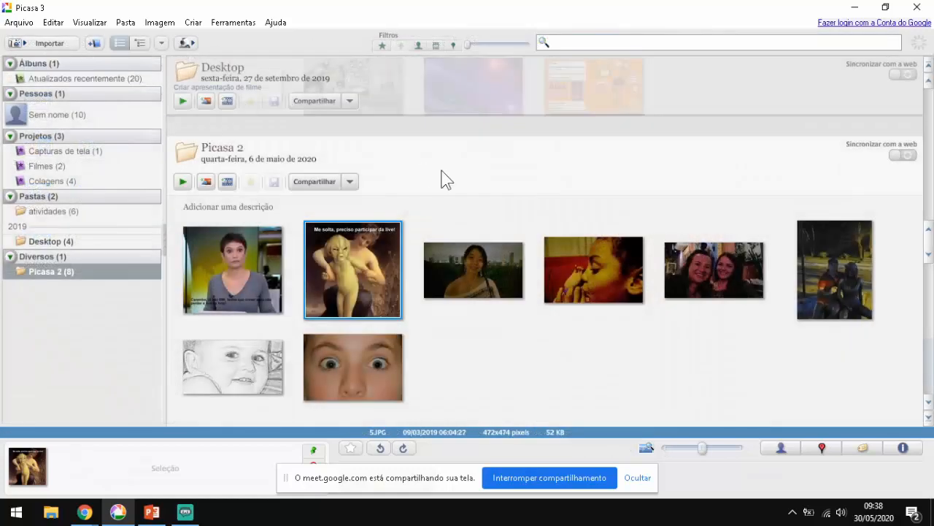
# - Switch to the Google Meet call, check its chat messages and return to Picasa
pyautogui.click(84, 512)
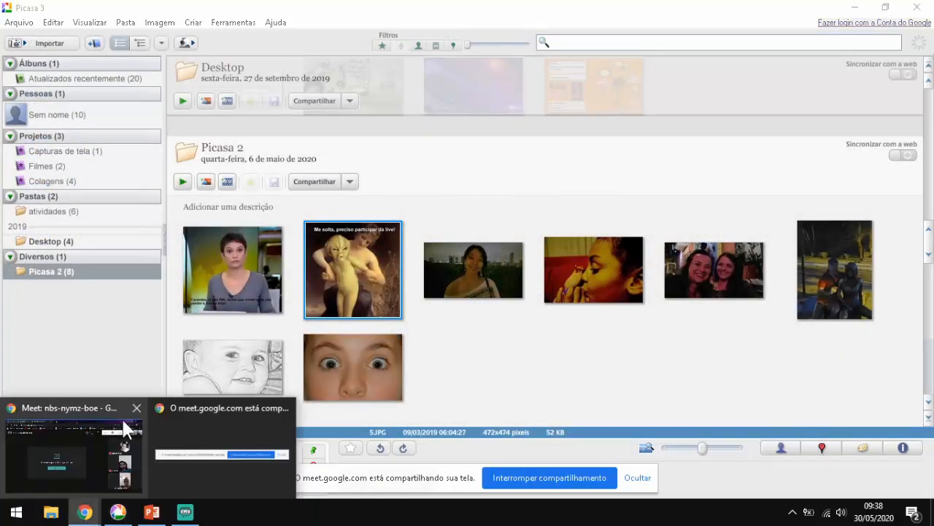
pyautogui.click(83, 454)
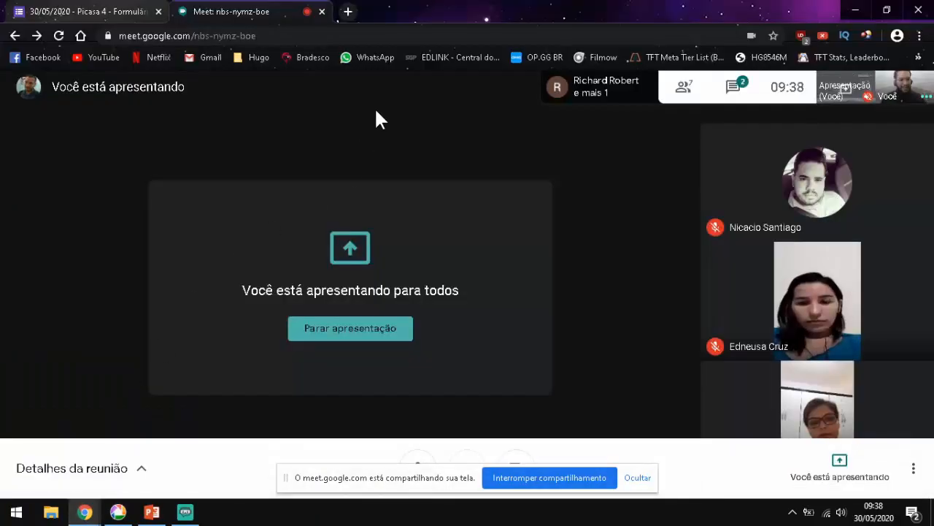
pyautogui.click(734, 89)
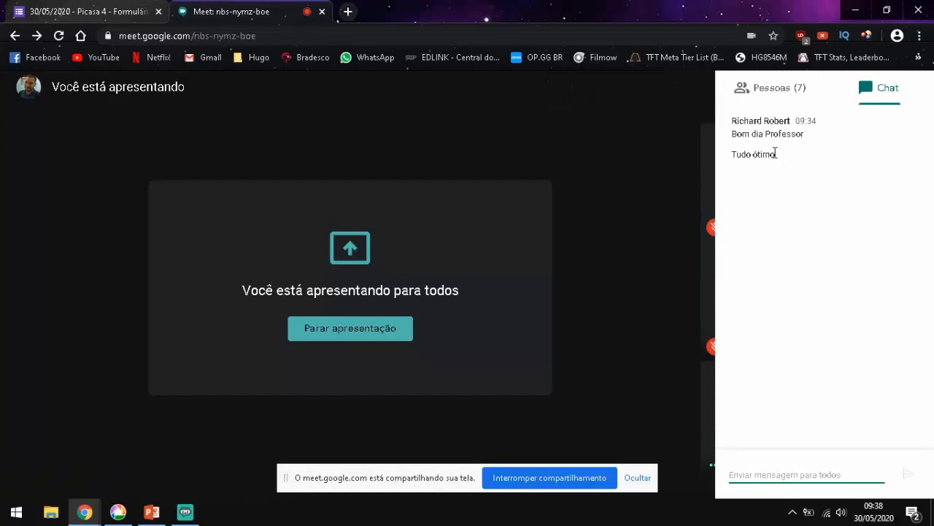
pyautogui.click(855, 10)
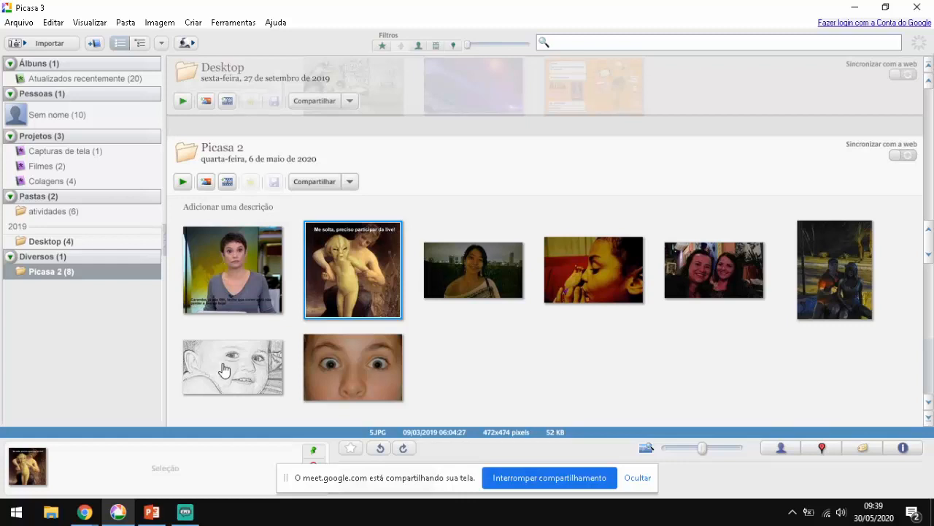
# - Switch to the Google Forms questionnaire "30/05/2020 - Picasa 4" in Chrome and review its questions from the student name field to question 3
pyautogui.click(85, 513)
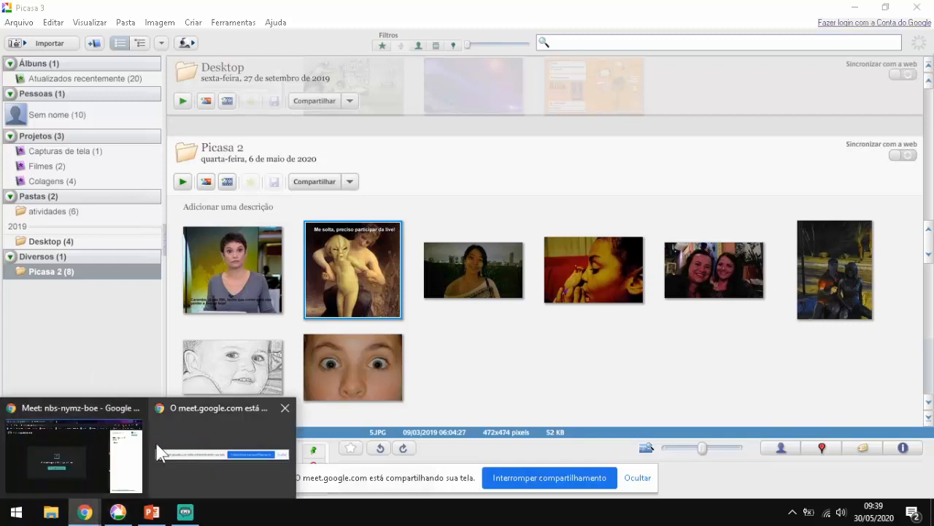
pyautogui.click(131, 453)
pyautogui.click(105, 11)
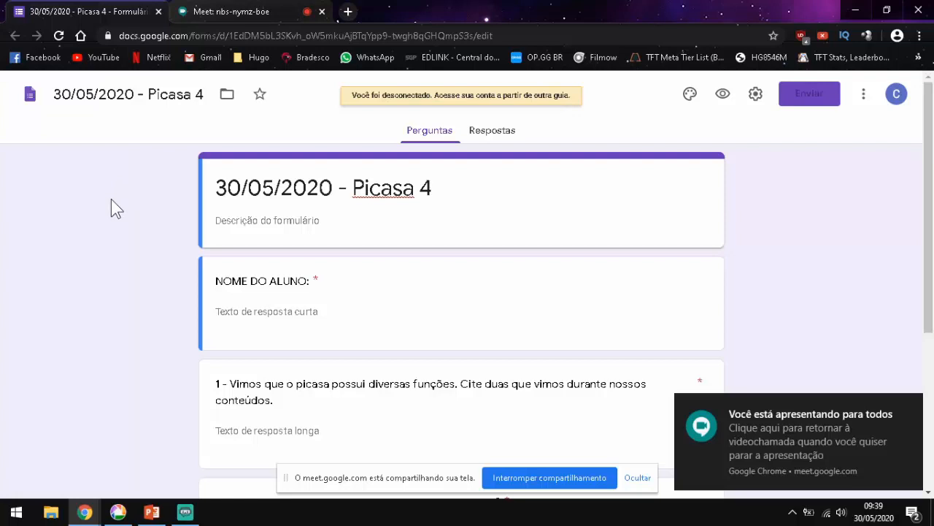
pyautogui.scroll(-3, 111, 199)
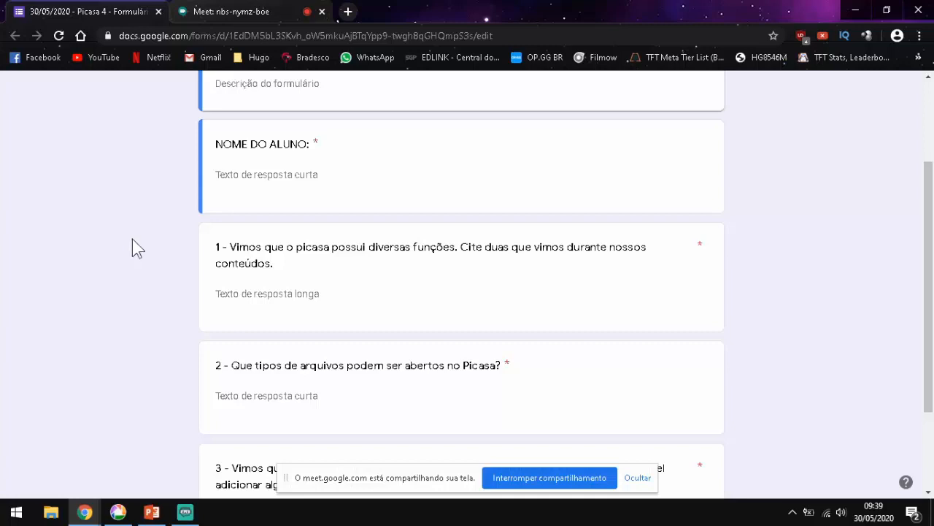
pyautogui.scroll(-1, 135, 255)
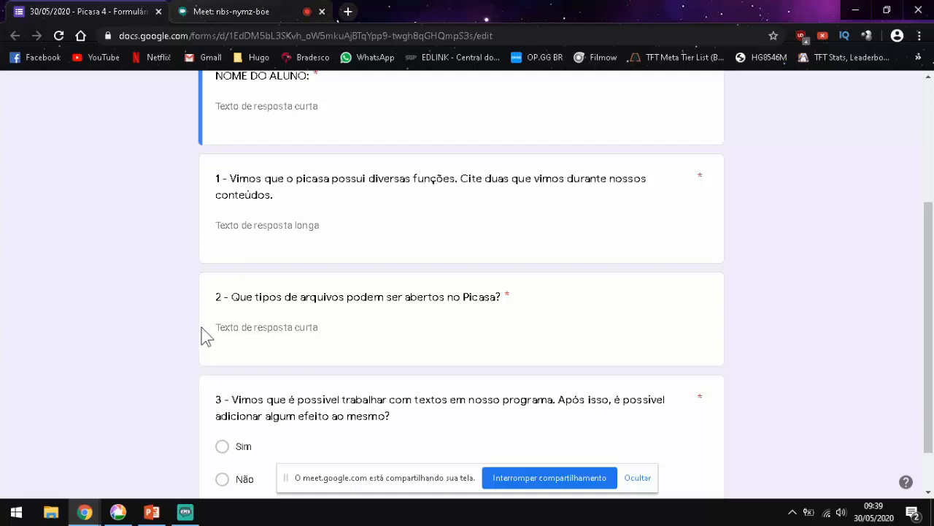
pyautogui.scroll(-1, 205, 332)
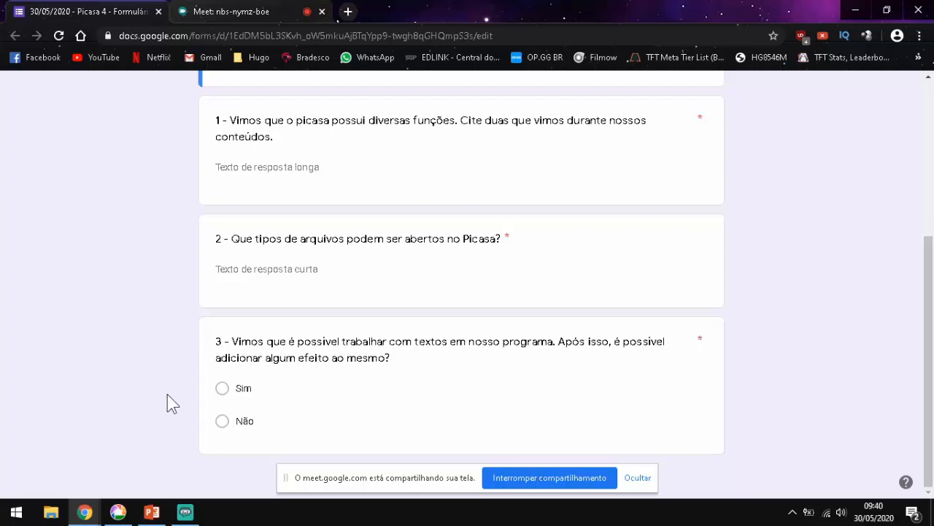
pyautogui.click(117, 512)
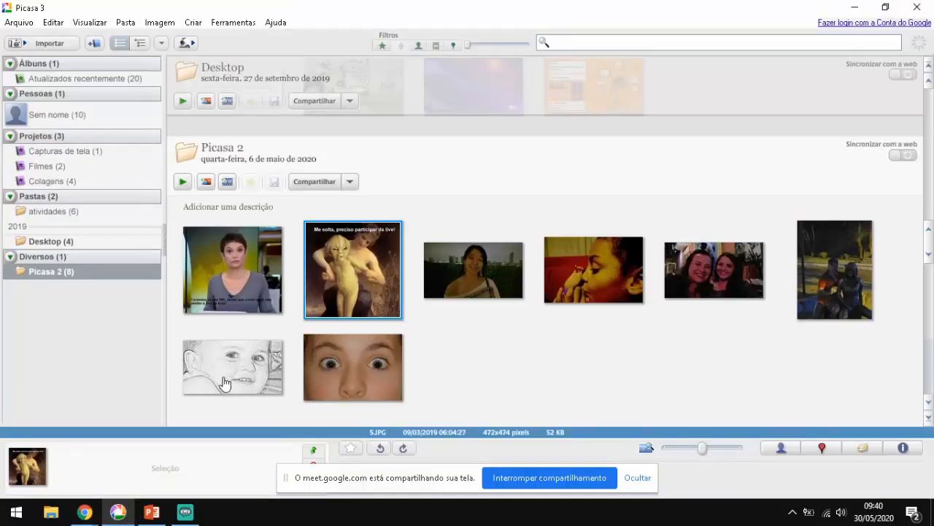
pyautogui.click(84, 511)
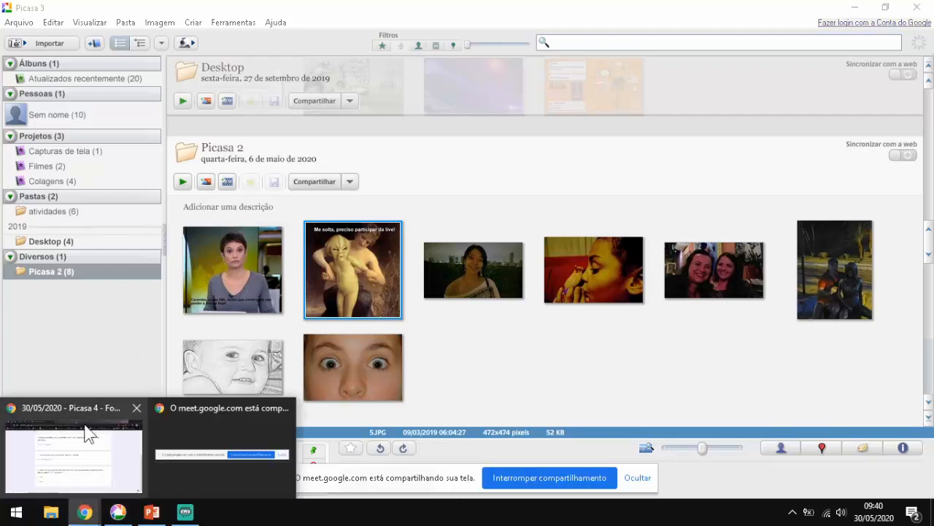
pyautogui.click(87, 467)
pyautogui.scroll(5, 101, 269)
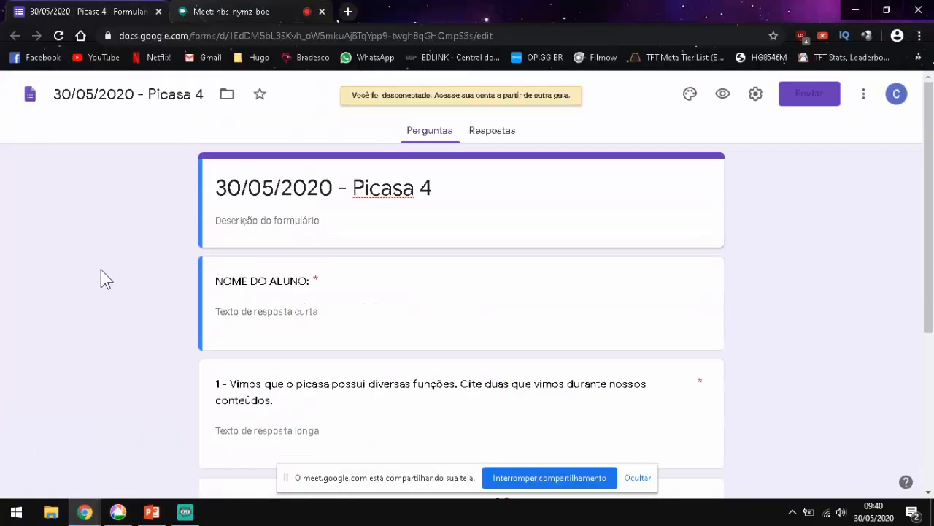
# - Stop the screen presentation in Google Meet, leave the meeting and switch to Streamlabs OBS
pyautogui.click(256, 11)
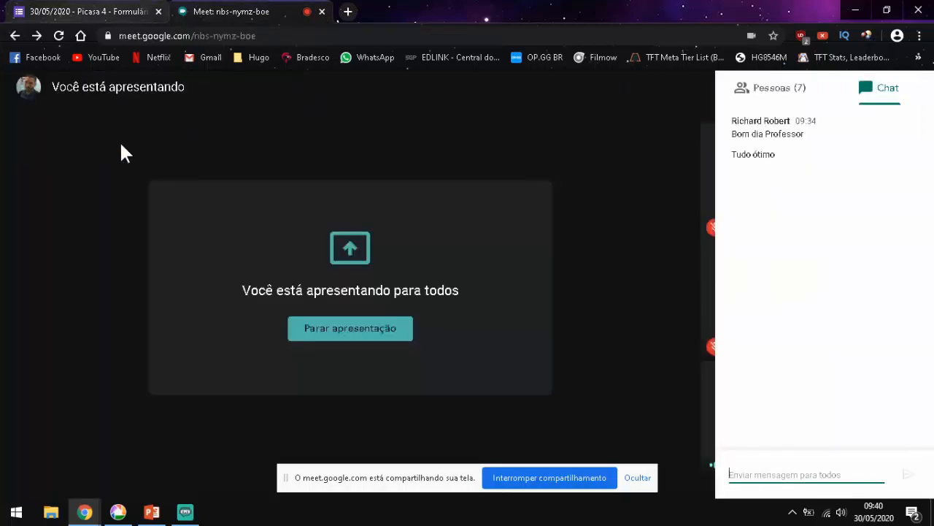
pyautogui.click(561, 108)
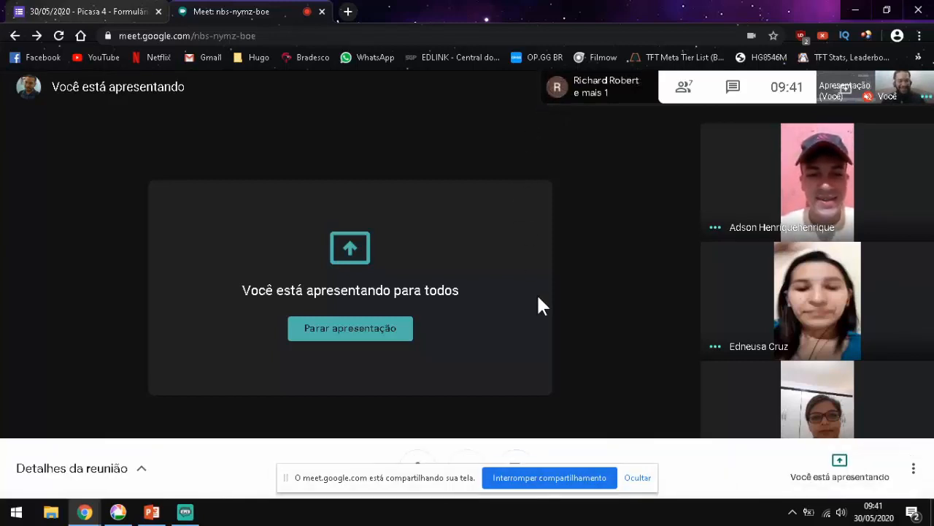
pyautogui.click(392, 336)
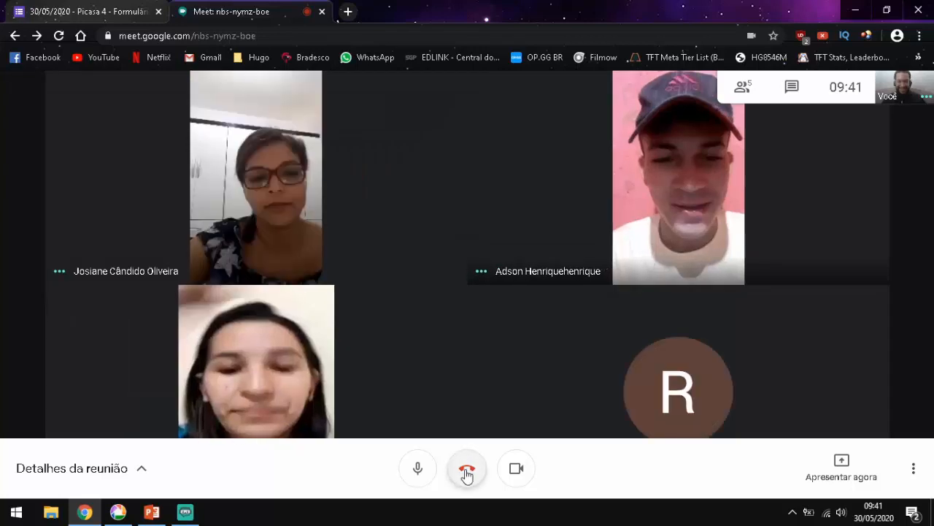
pyautogui.click(469, 468)
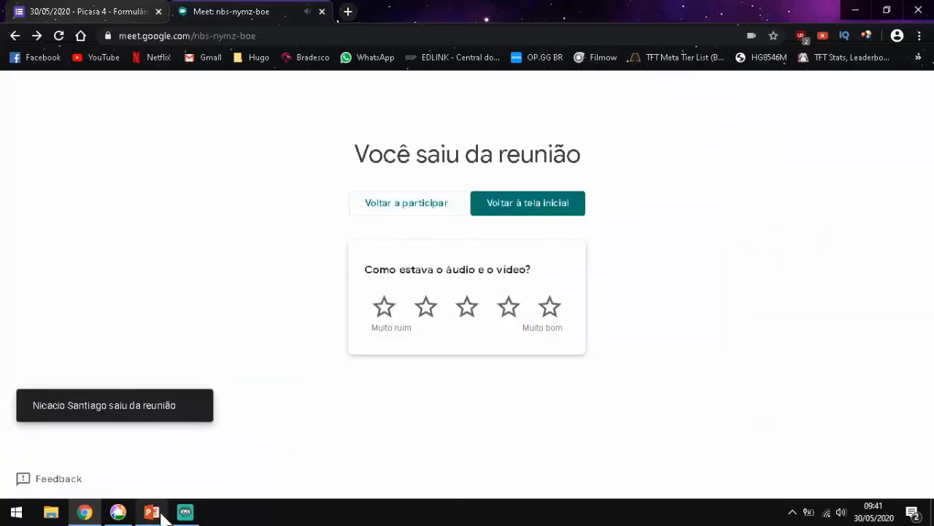
pyautogui.click(185, 512)
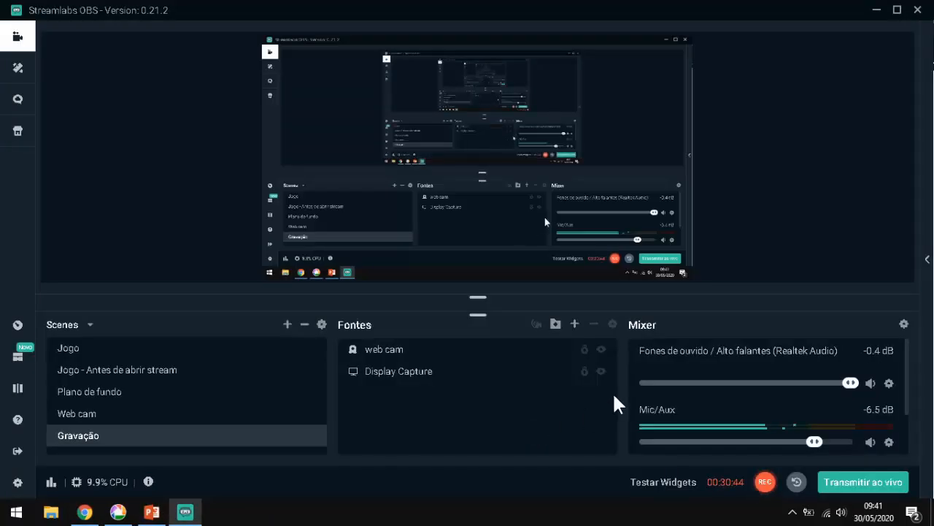